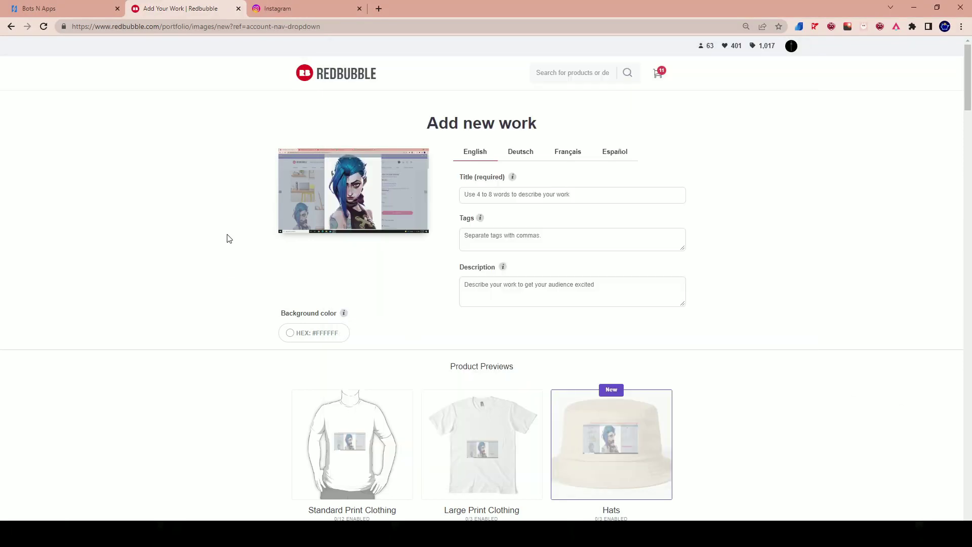
# Move from Redbubble's Add new work page toward the Bots N Apps store tab
pyautogui.moveTo(418, 215)
# Switch to the Bots N Apps store, browse its product grid and open the CLICK ASSIST card
pyautogui.click(56, 9)
pyautogui.scroll(-4, 652, 370)
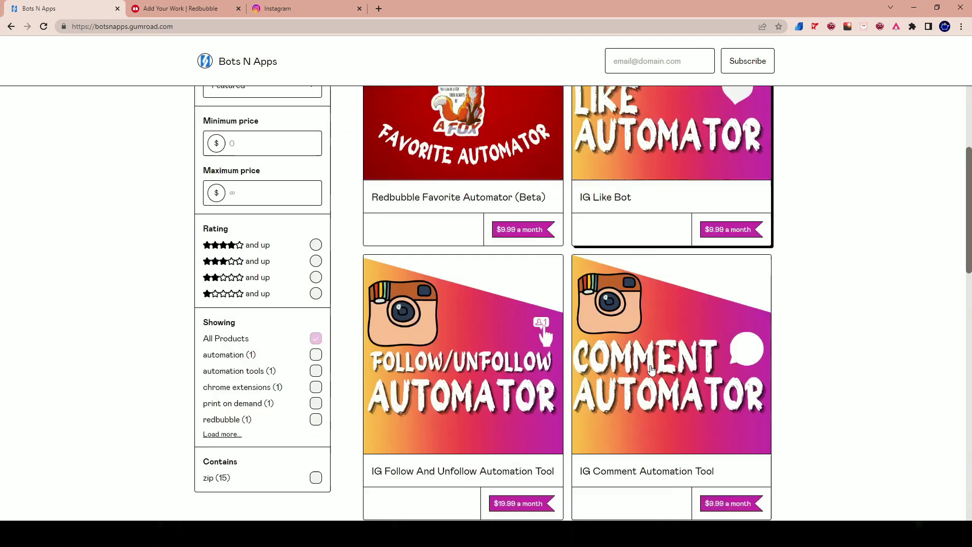
pyautogui.scroll(-15, 652, 370)
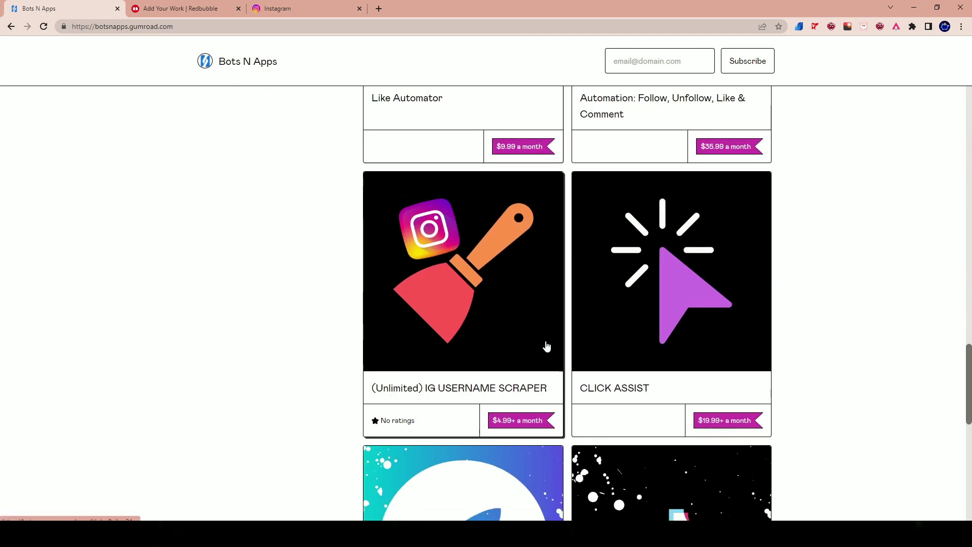
pyautogui.scroll(-4, 547, 346)
pyautogui.scroll(5, 782, 394)
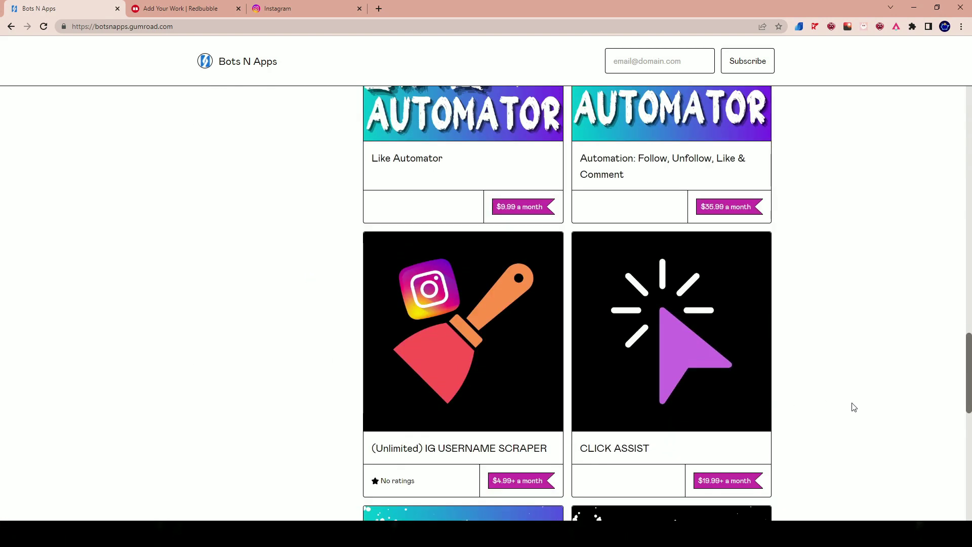
pyautogui.click(722, 354)
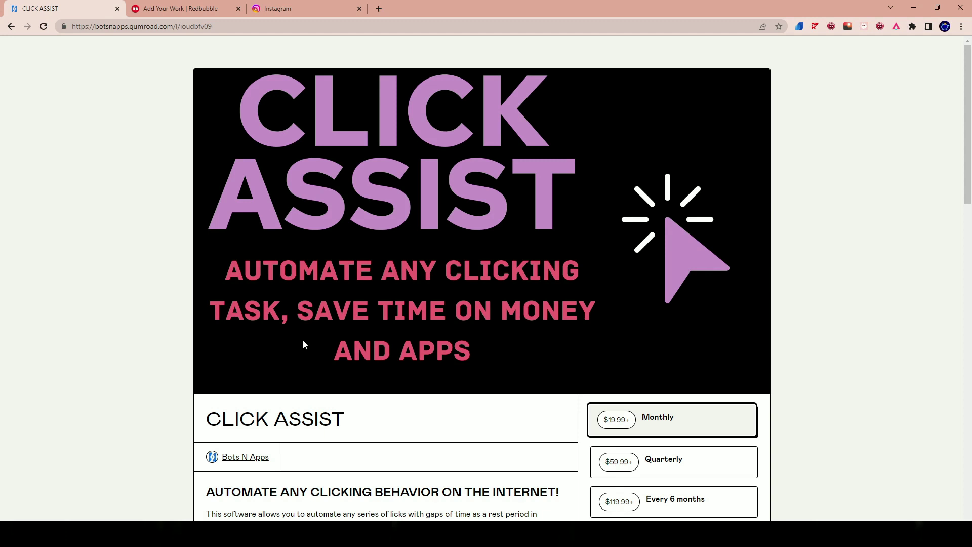
# Scroll the Click Assist page and highlight its 'Name a fair price' label
pyautogui.scroll(-3, 623, 403)
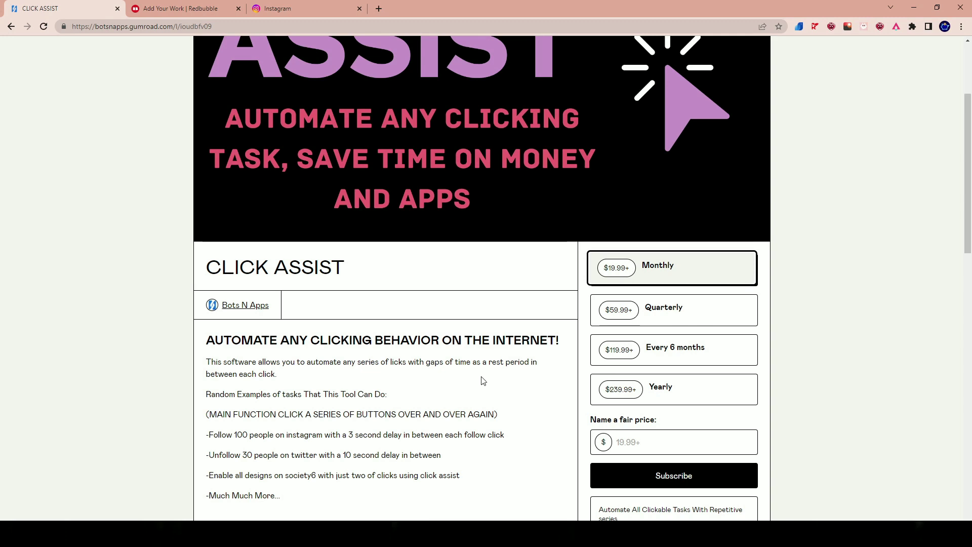
pyautogui.scroll(-2, 491, 262)
pyautogui.scroll(5, 369, 318)
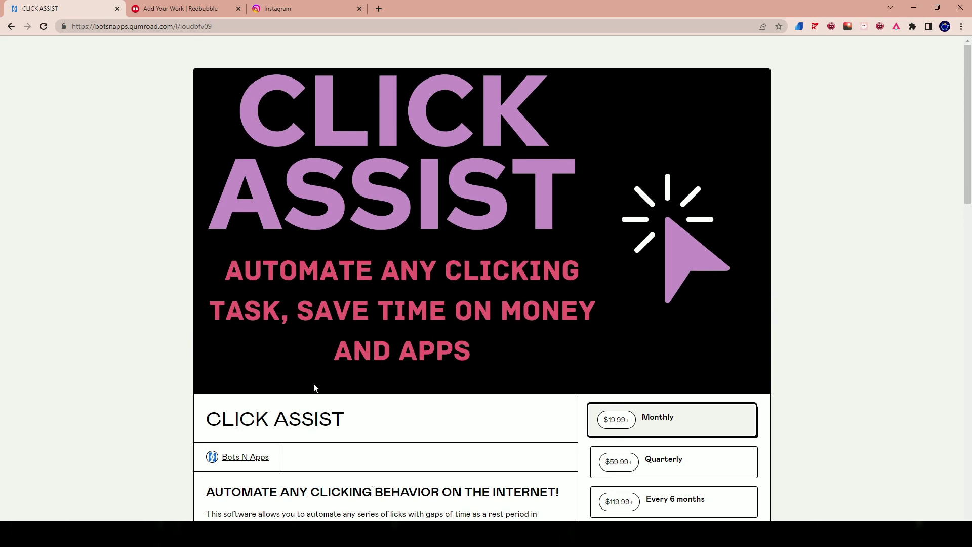
pyautogui.scroll(-5, 314, 386)
pyautogui.moveTo(654, 269); pyautogui.dragTo(593, 268)
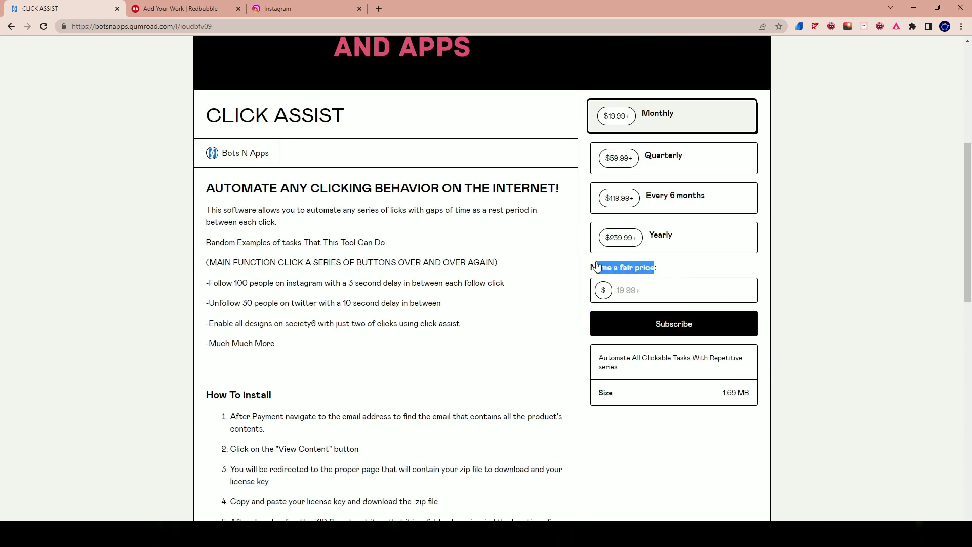
pyautogui.click(855, 263)
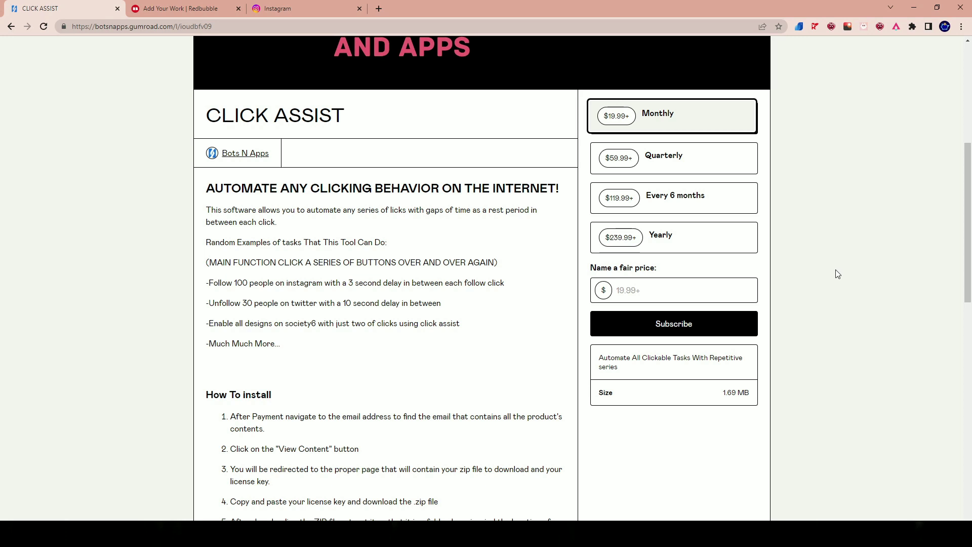
pyautogui.click(643, 323)
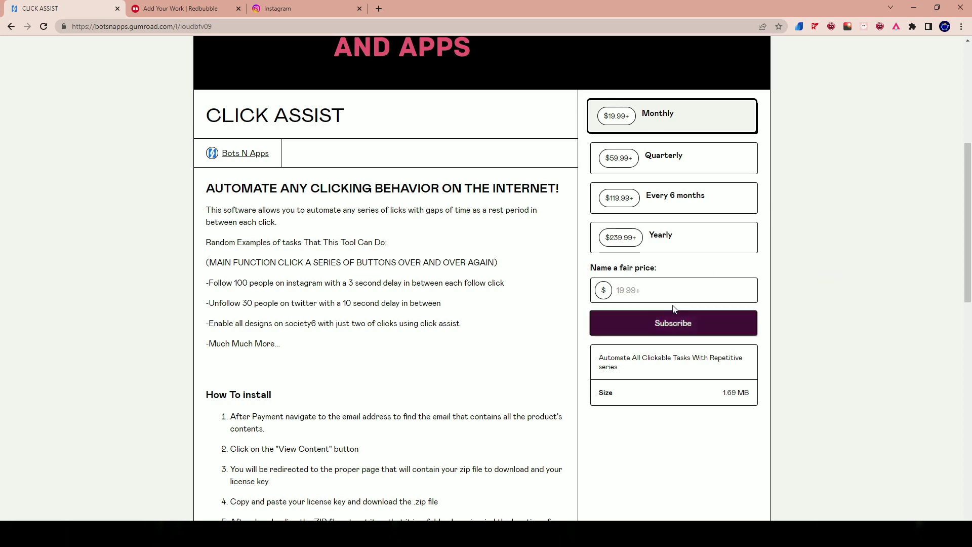
pyautogui.moveTo(658, 268); pyautogui.dragTo(597, 265)
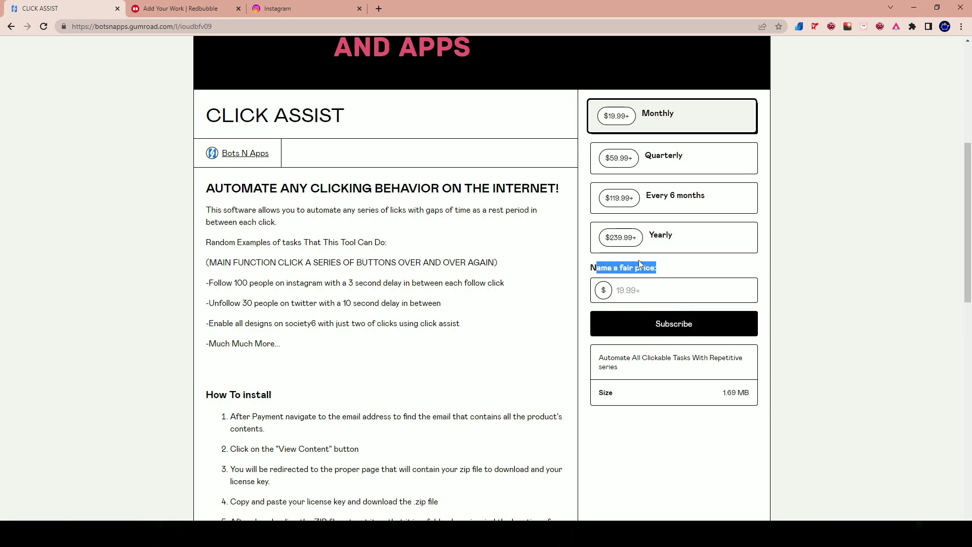
pyautogui.click(782, 275)
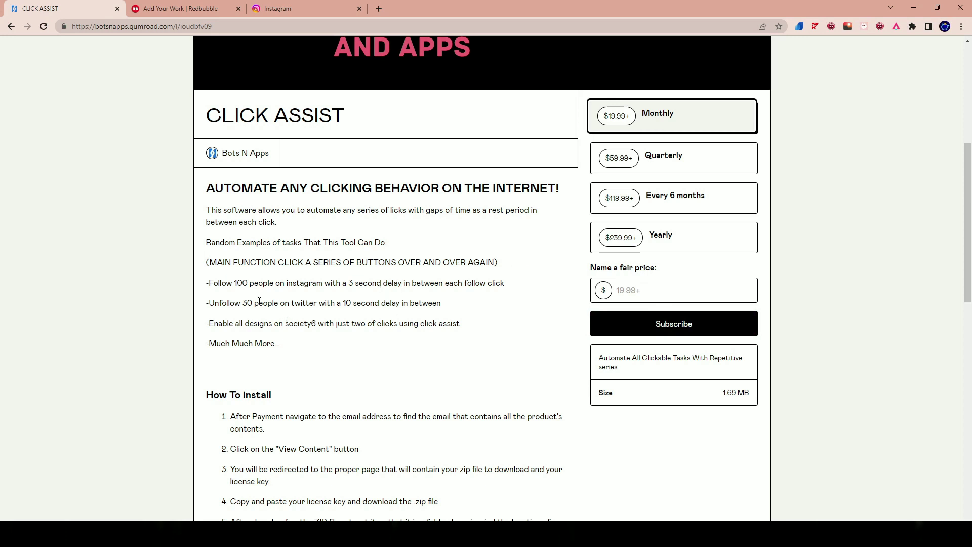
# Scroll through the description, install steps and $19.99+ monthly subscription tiers
pyautogui.scroll(3, 275, 299)
pyautogui.scroll(-5, 221, 411)
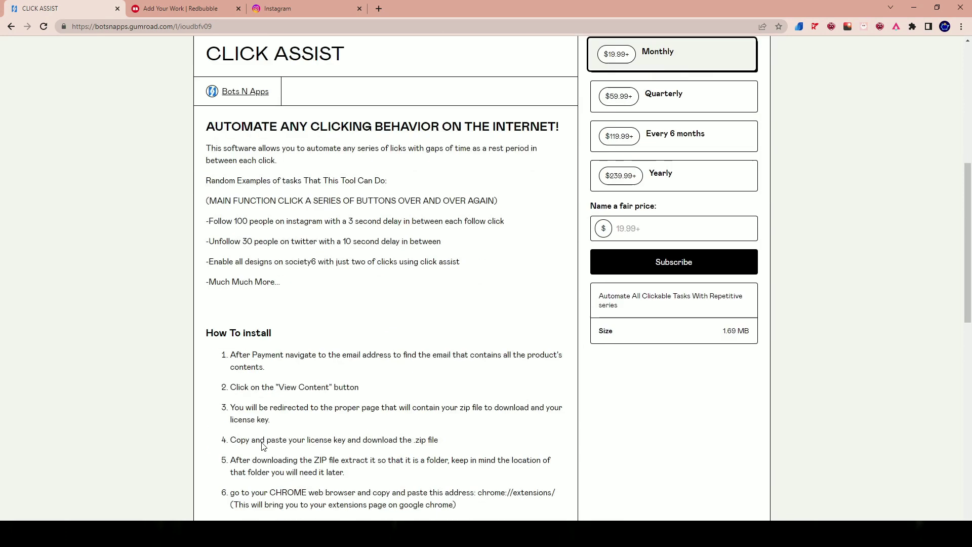
pyautogui.scroll(3, 248, 432)
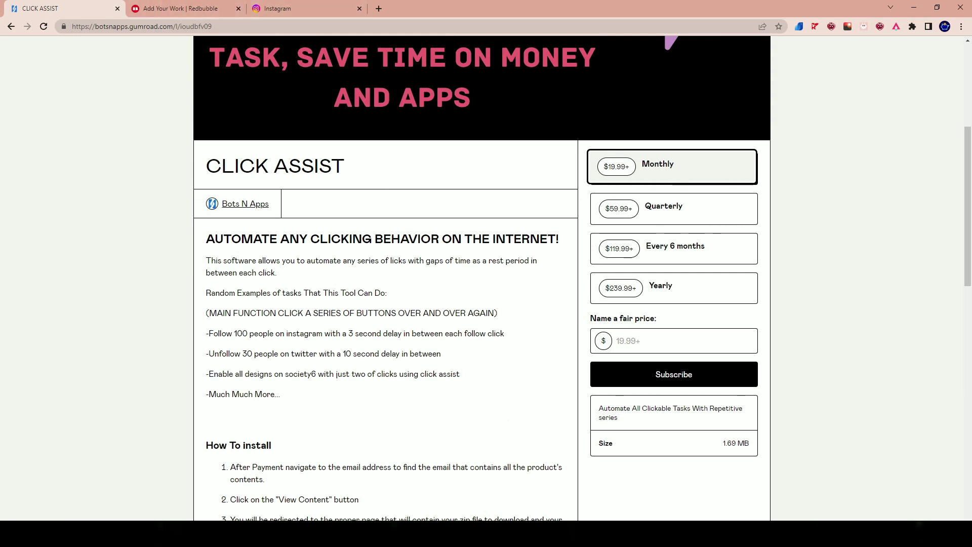
pyautogui.scroll(-15, 324, 304)
pyautogui.scroll(20, 314, 324)
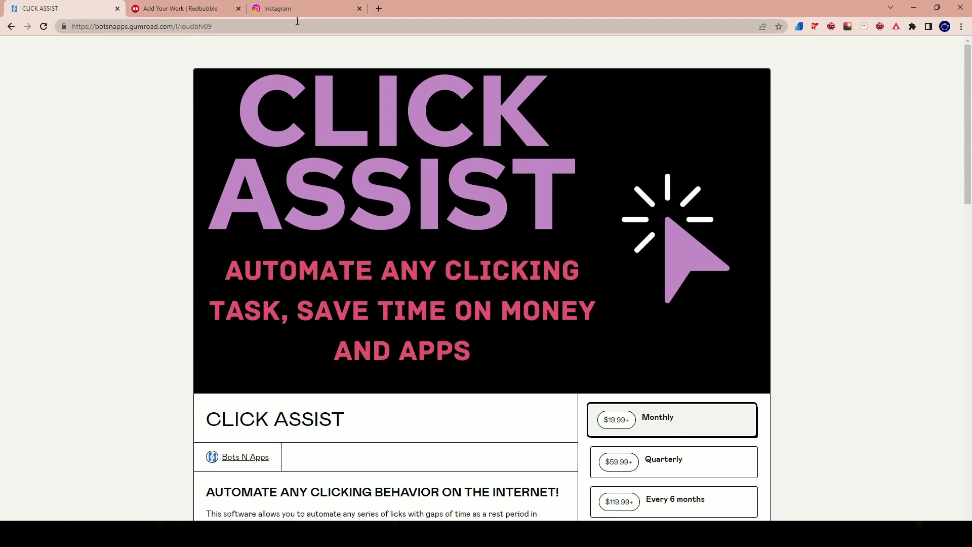
# Leave Gumroad for the Instagram feed, then return to Redbubble's Add new work page
pyautogui.click(163, 10)
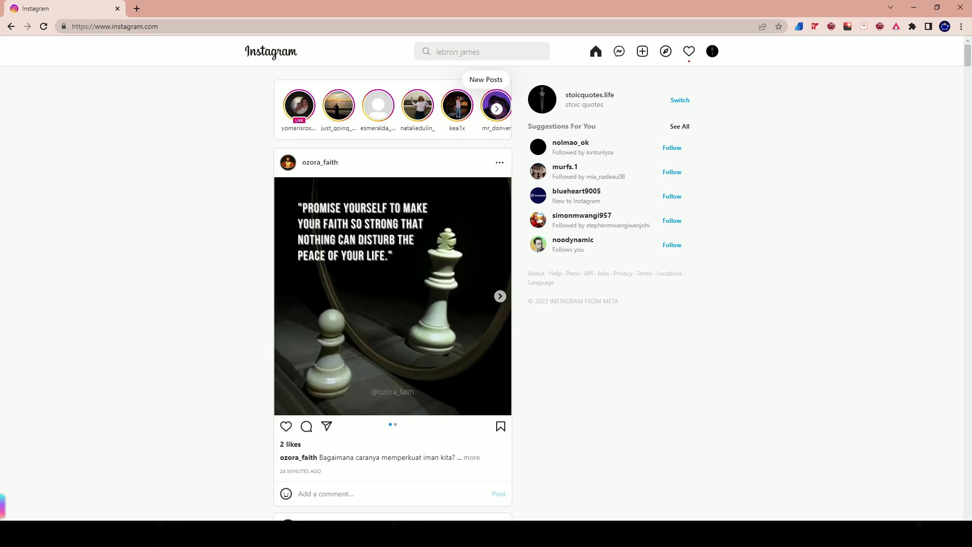
pyautogui.hotkey('alt', 'Tab')
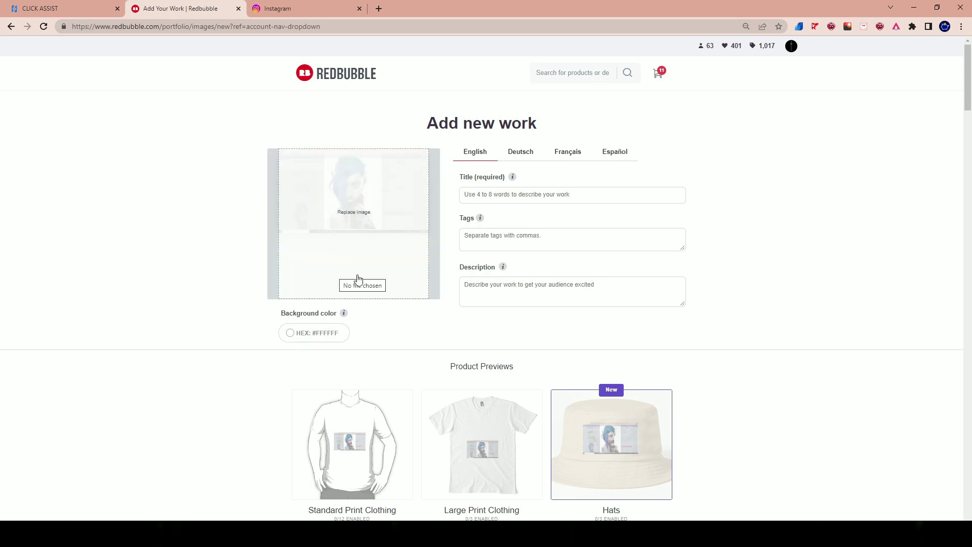
# Save the Standard Print Clothing enable/disable toggle as Click Assist's target element
pyautogui.scroll(-8, 228, 373)
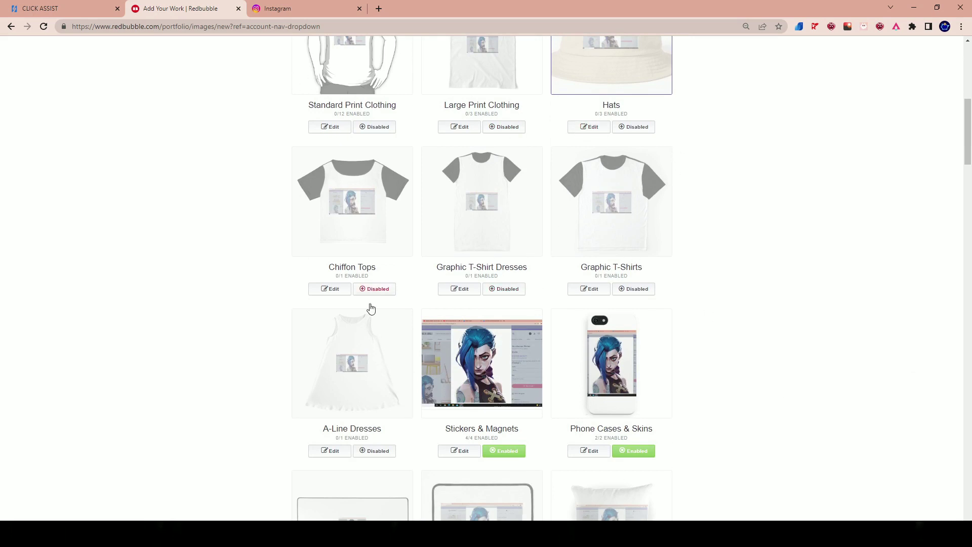
pyautogui.scroll(-13, 642, 387)
pyautogui.scroll(8, 502, 335)
pyautogui.scroll(12, 503, 335)
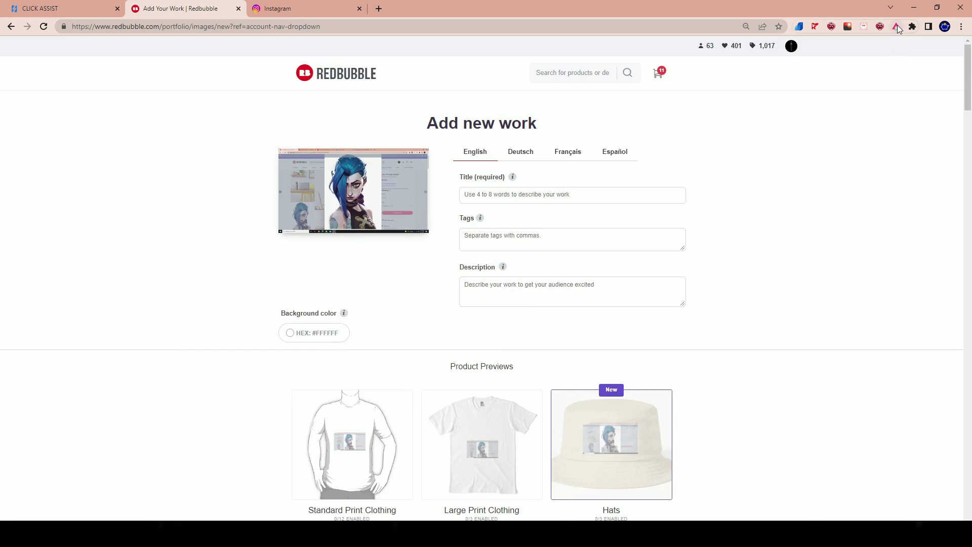
pyautogui.click(896, 27)
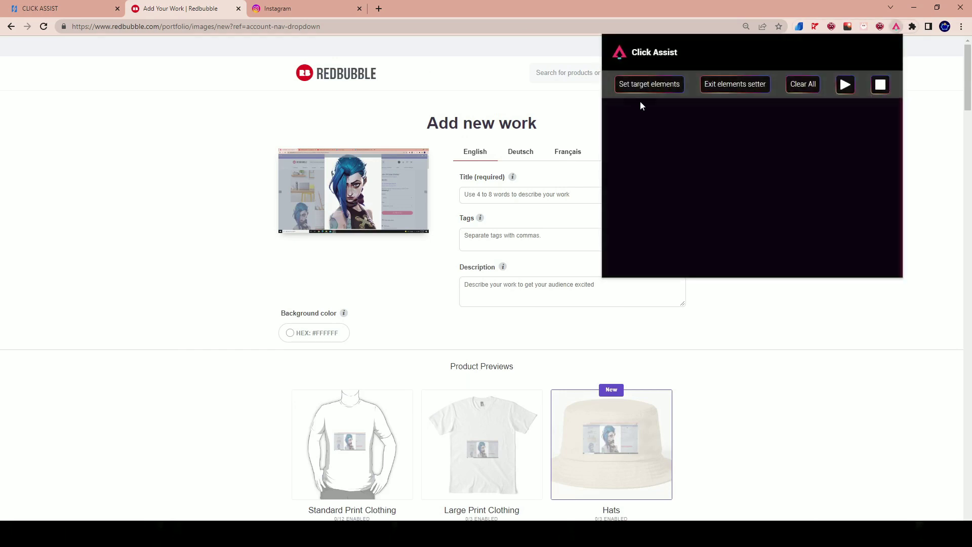
pyautogui.scroll(-2, 452, 379)
pyautogui.click(636, 90)
pyautogui.click(577, 152)
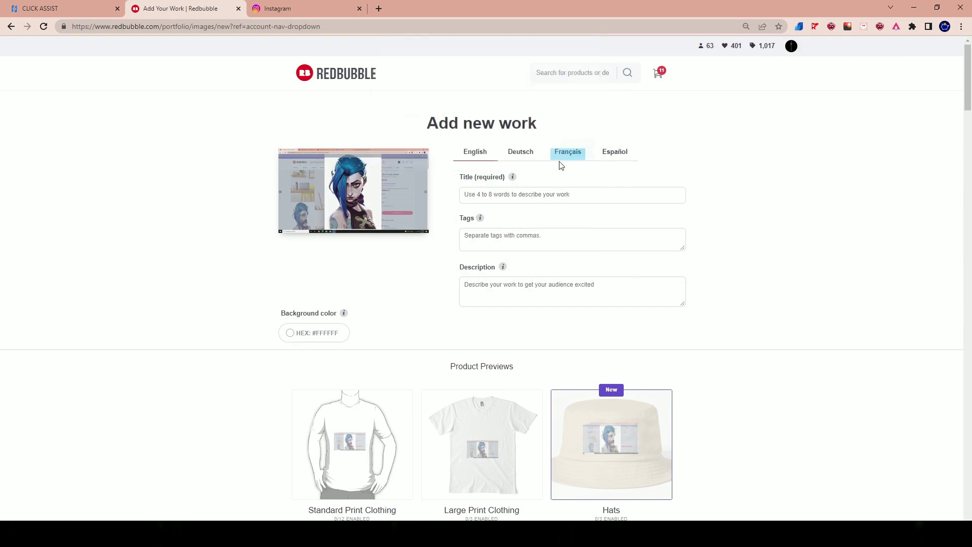
pyautogui.scroll(-3, 357, 396)
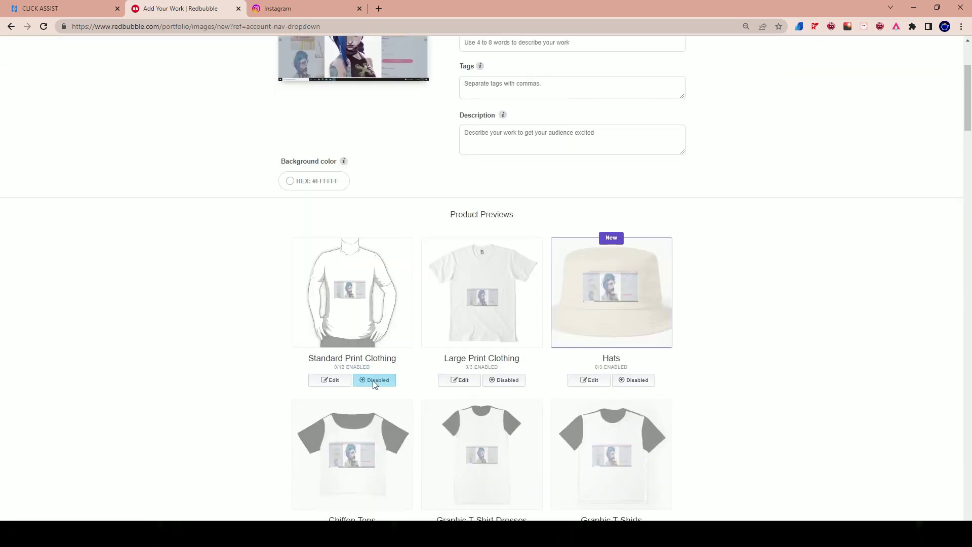
pyautogui.click(374, 383)
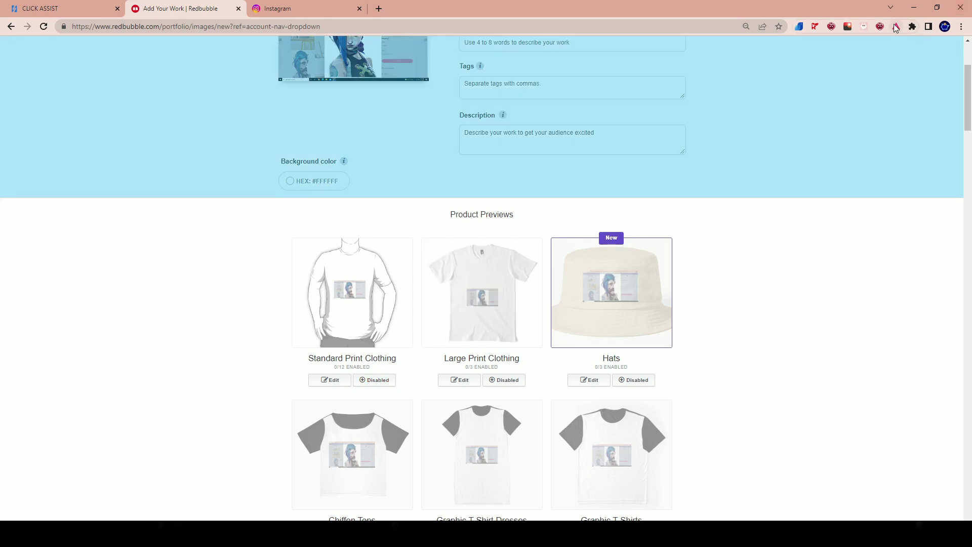
# Change Item 0's delay from 3.5 to .5 seconds and run the clicker
pyautogui.click(895, 28)
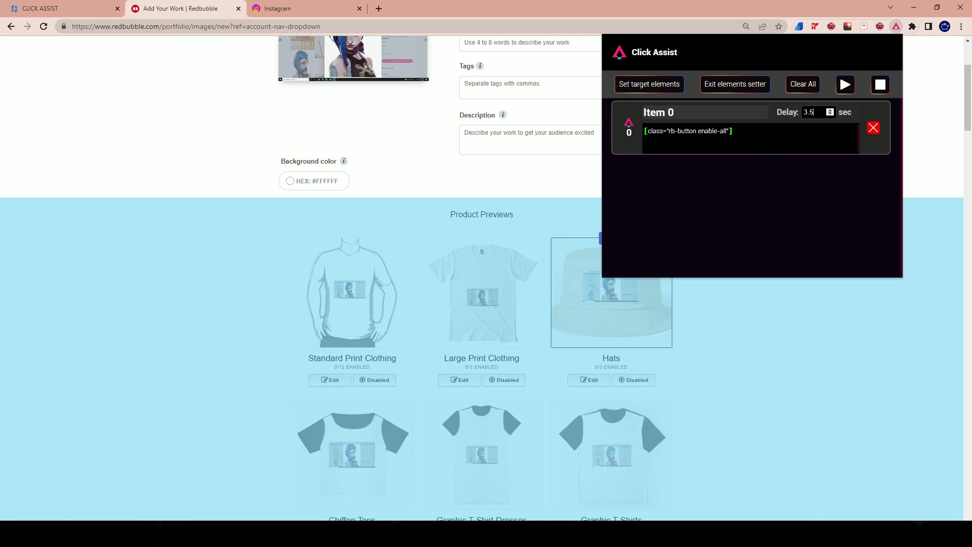
pyautogui.press('BackSpace')
pyautogui.press('BackSpace')
pyautogui.press('BackSpace')
pyautogui.write('1')
pyautogui.press('BackSpace')
pyautogui.write('.5')
pyautogui.click(845, 86)
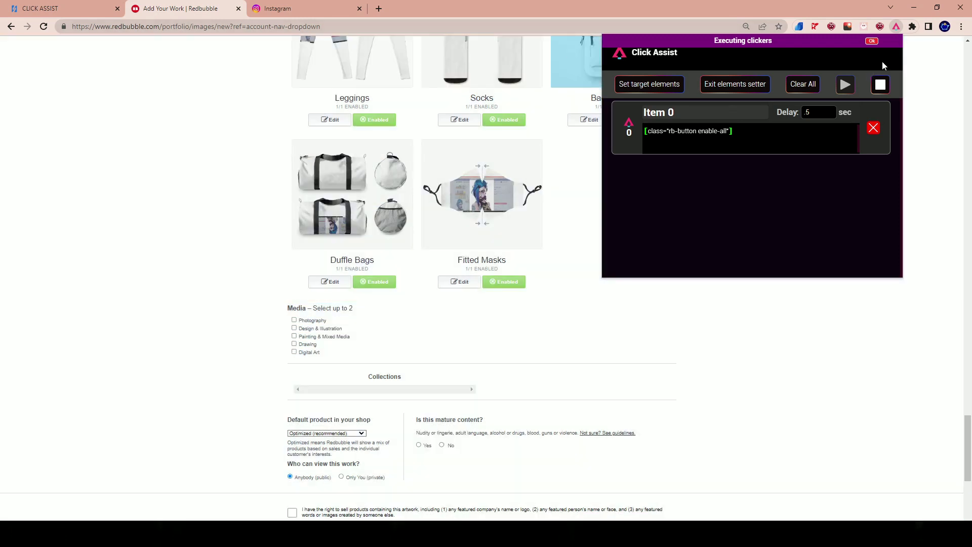
# Dismiss the executing-clickers notice, remove Item 0 and exit element-picking mode
pyautogui.click(870, 41)
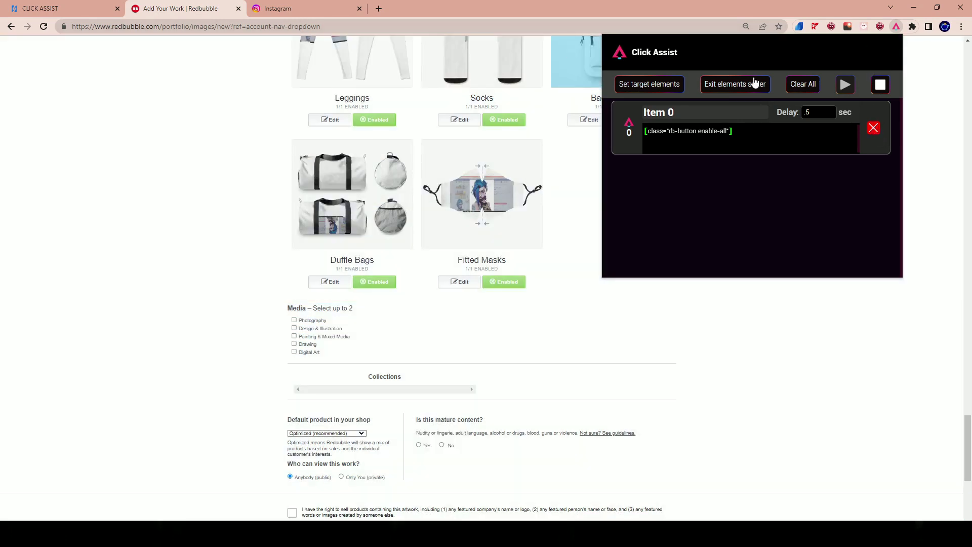
pyautogui.click(802, 85)
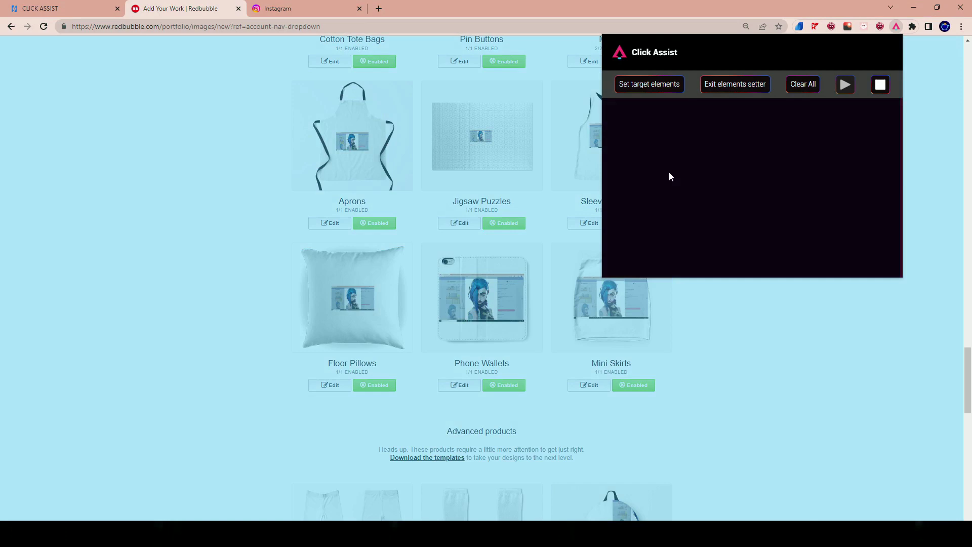
pyautogui.click(729, 91)
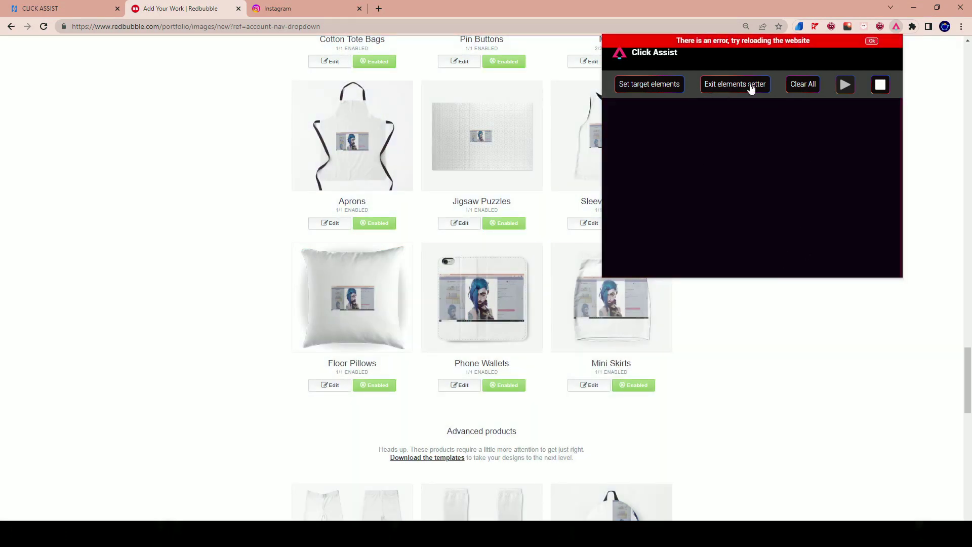
# Dismiss the error notice, start a Redbubble page reload, then cancel it
pyautogui.click(871, 40)
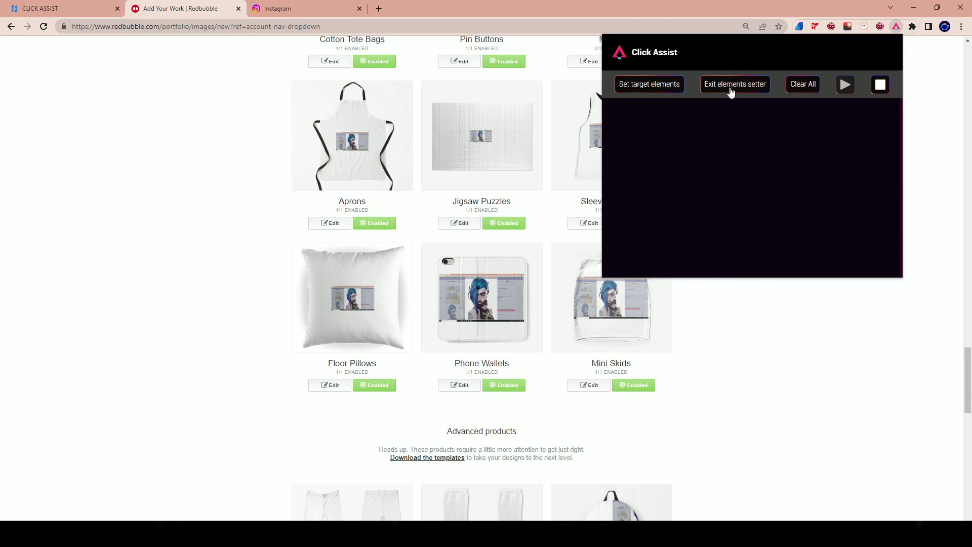
pyautogui.rightClick(780, 324)
pyautogui.click(799, 352)
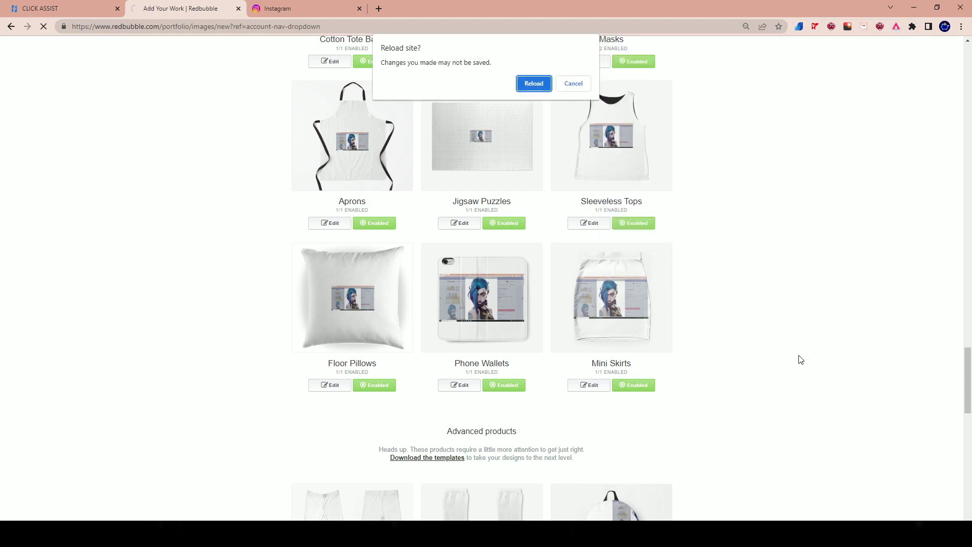
pyautogui.click(573, 83)
# Scroll the Redbubble page and switch to the Instagram home feed
pyautogui.scroll(20, 487, 282)
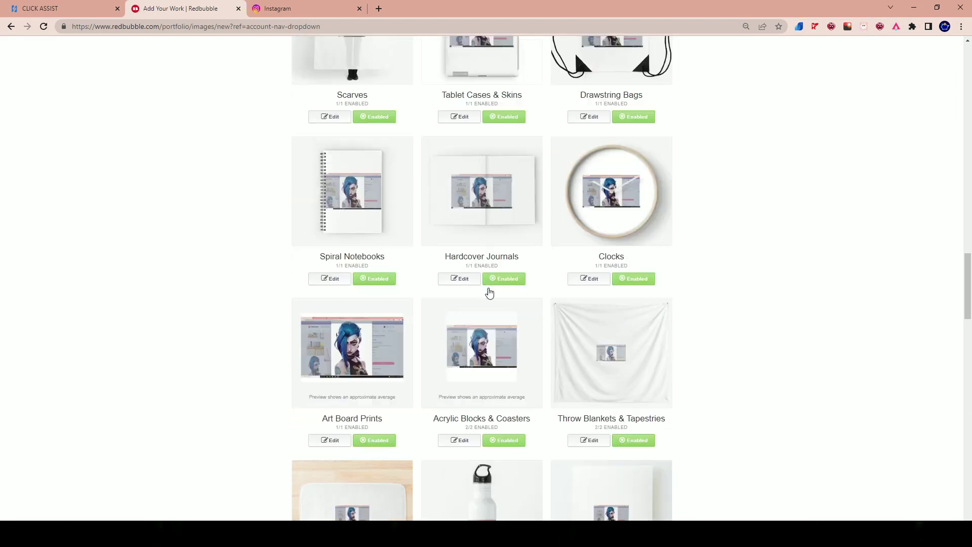
pyautogui.scroll(15, 487, 282)
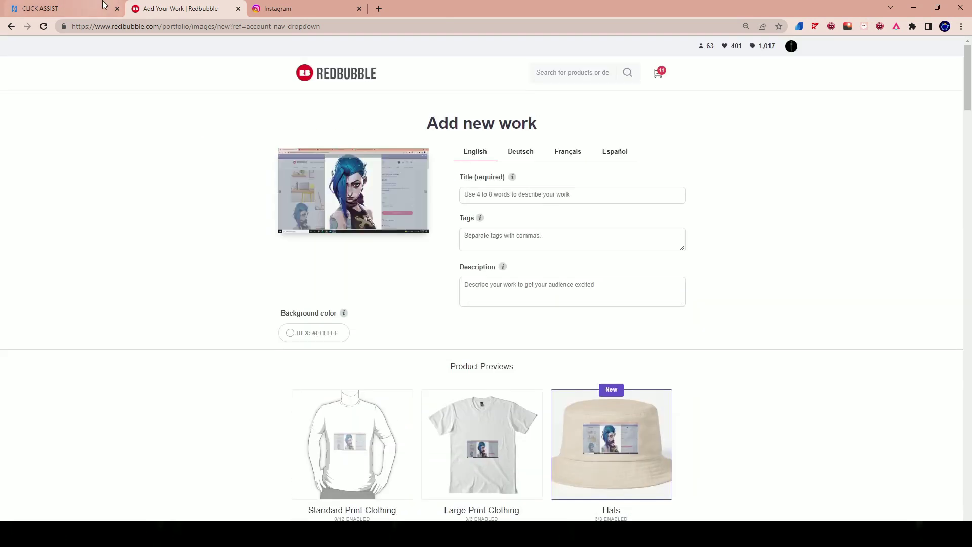
pyautogui.scroll(-7, 469, 442)
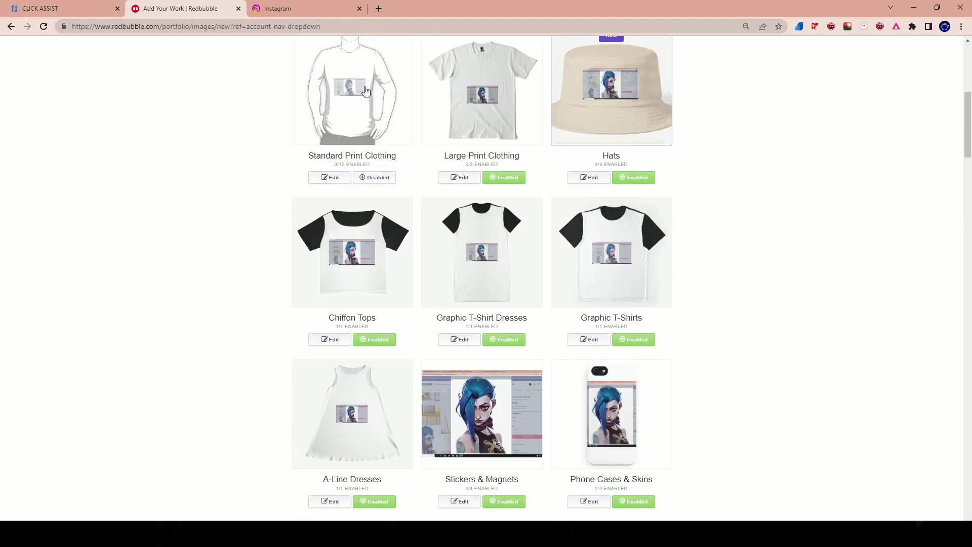
pyautogui.click(286, 13)
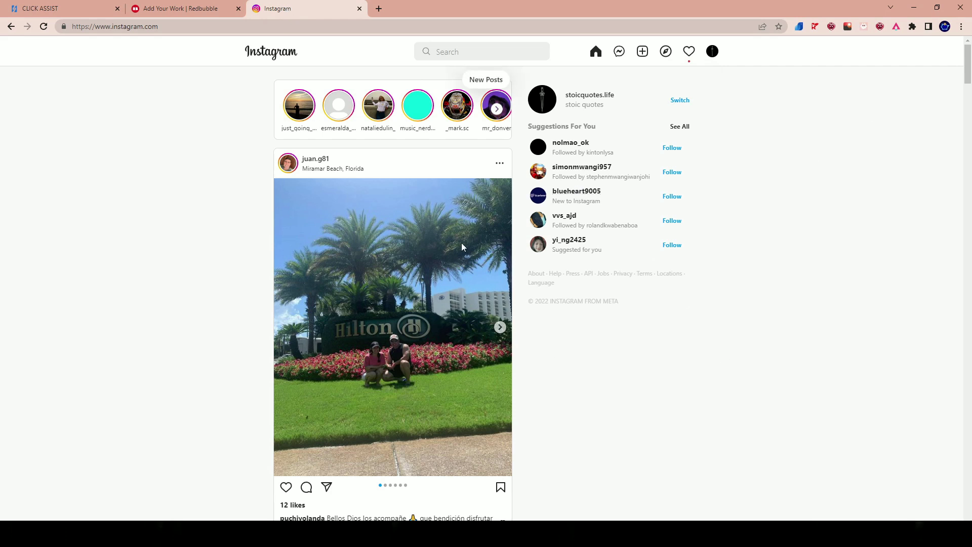
# Open the post author's profile and followers list, then bring up the Click Assist panel
pyautogui.click(314, 161)
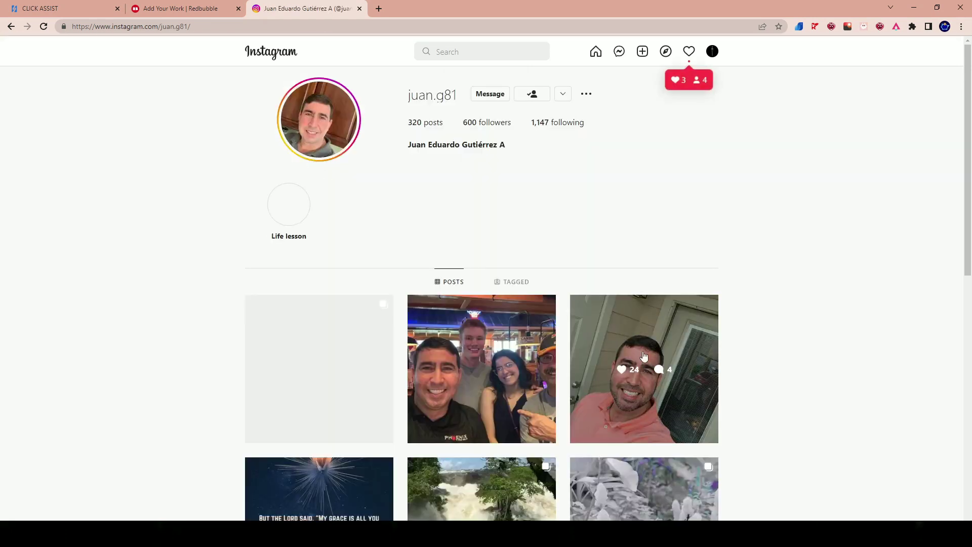
pyautogui.click(489, 122)
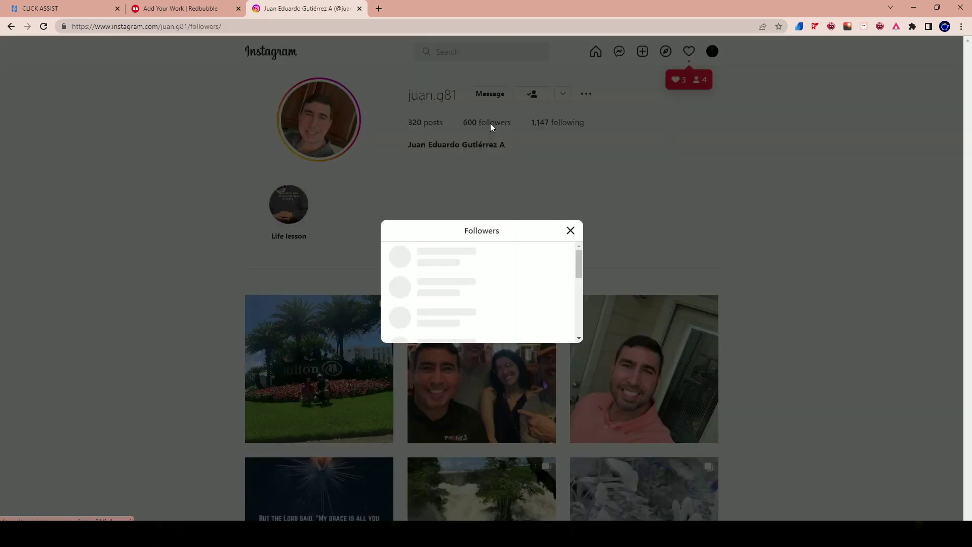
pyautogui.click(895, 28)
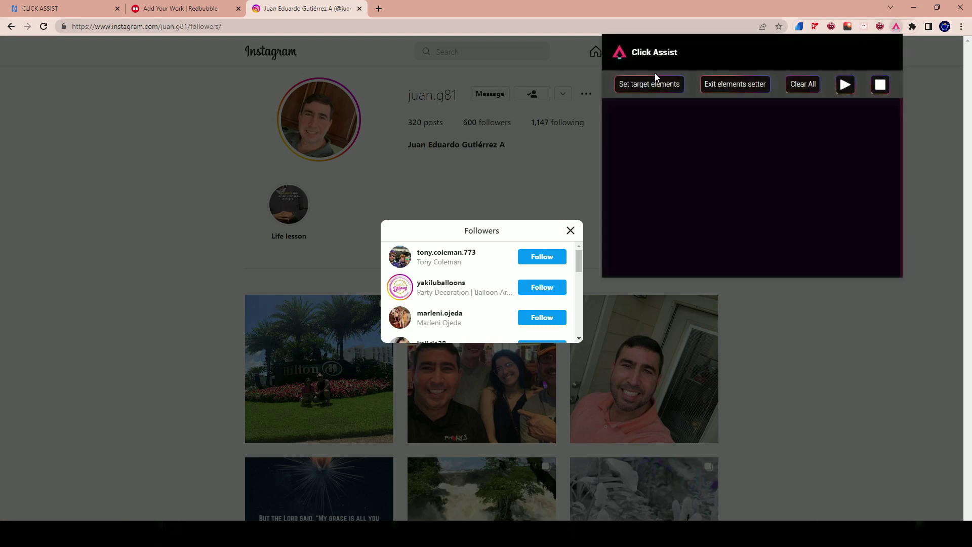
# Pick a follower's Follow button as Click Assist's target element
pyautogui.click(657, 85)
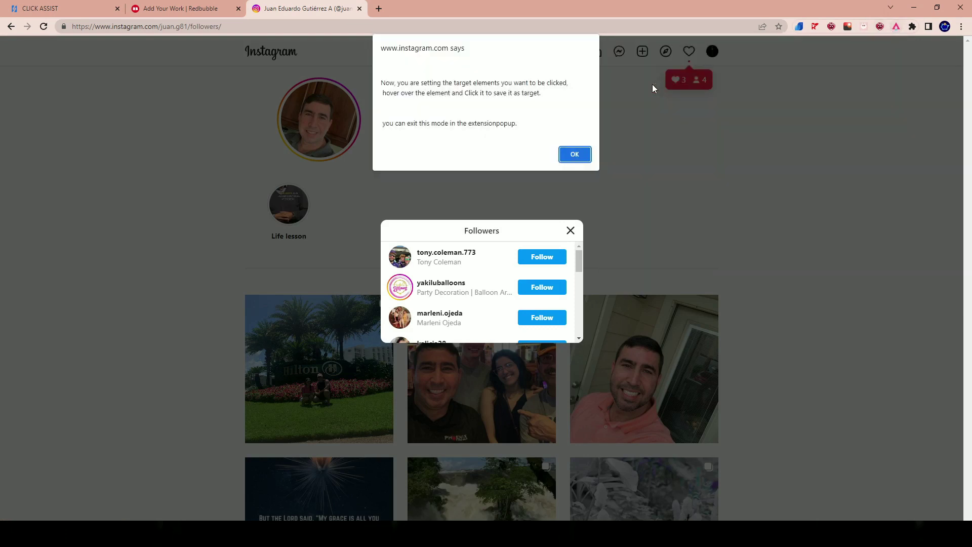
pyautogui.click(573, 150)
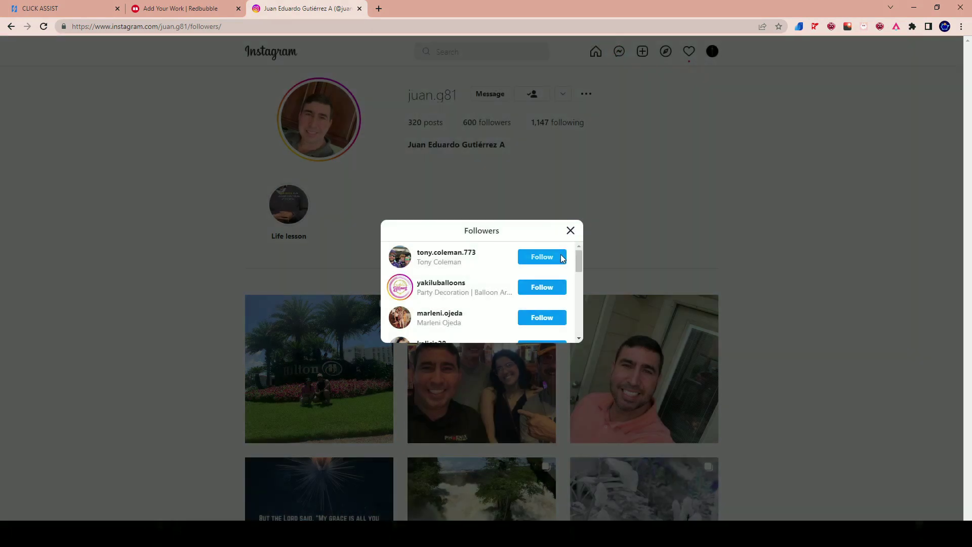
pyautogui.click(564, 258)
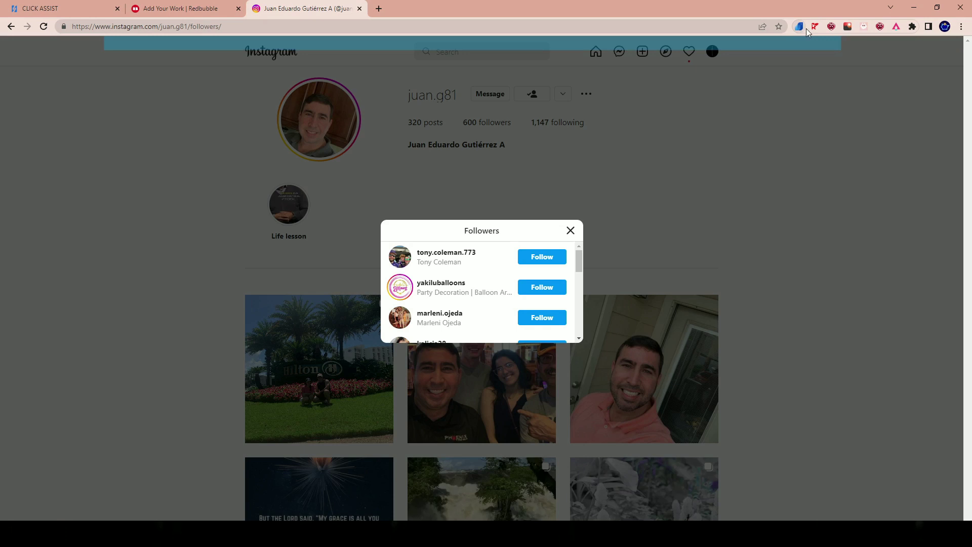
# Set Item 0's delay to 6 seconds and start the clicker
pyautogui.click(895, 27)
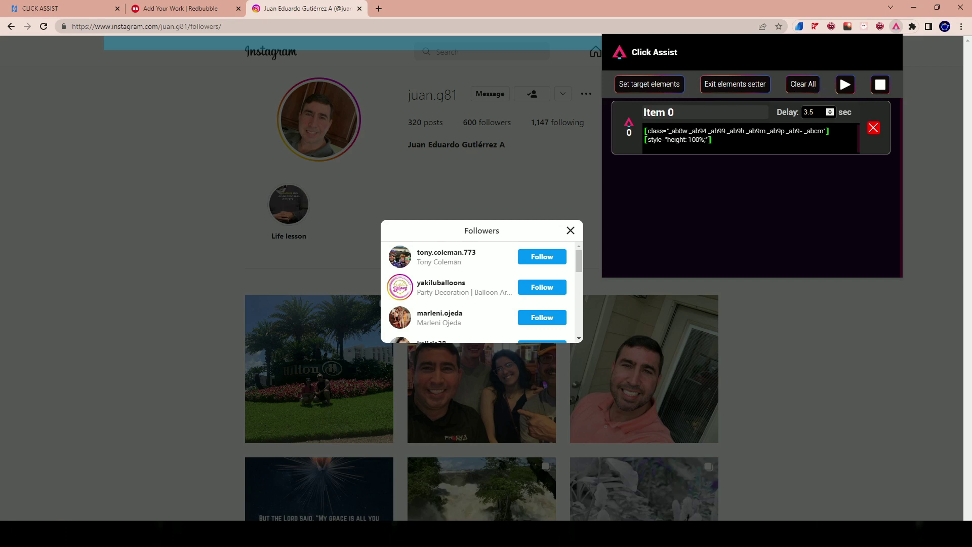
pyautogui.doubleClick(808, 112)
pyautogui.write('6')
pyautogui.click(848, 86)
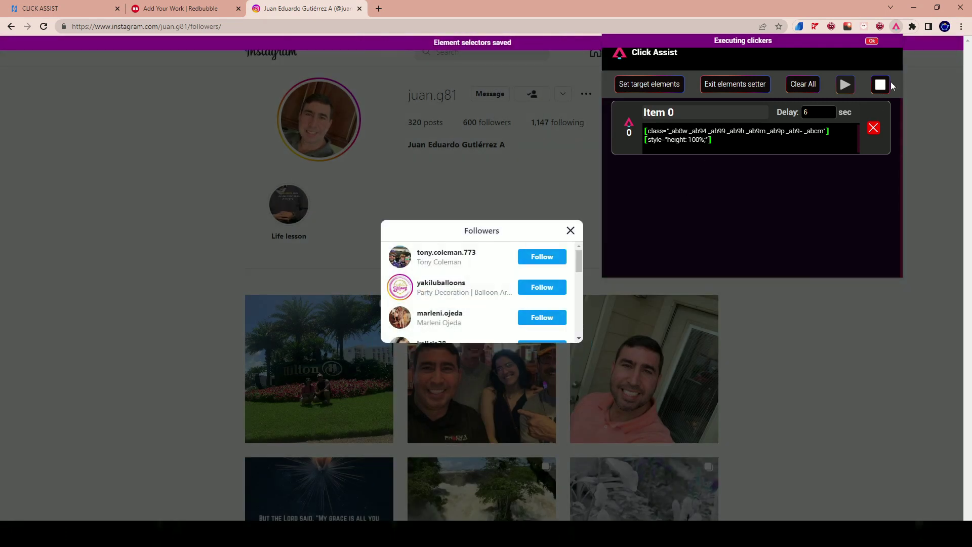
# Stop the clicker, delete all three saved items and reload the Instagram profile page
pyautogui.click(880, 85)
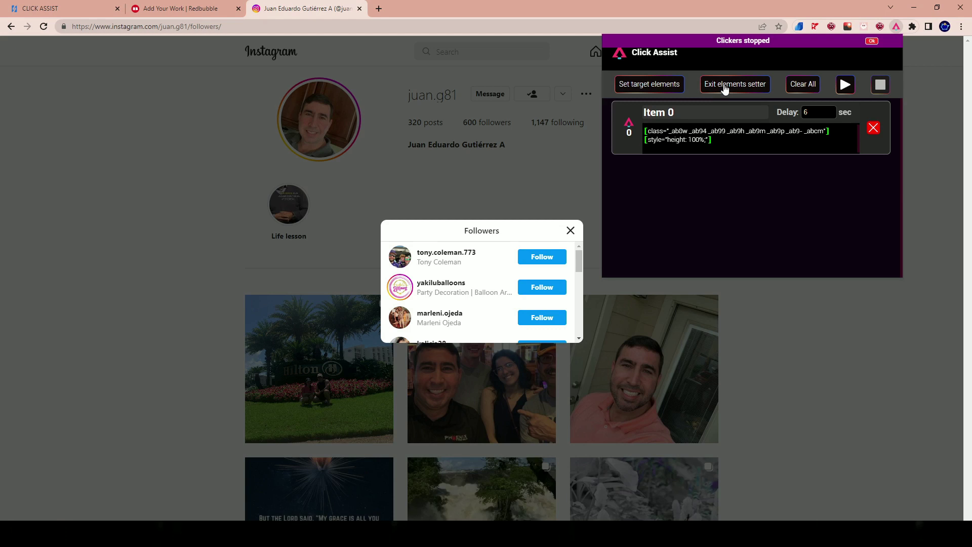
pyautogui.click(873, 129)
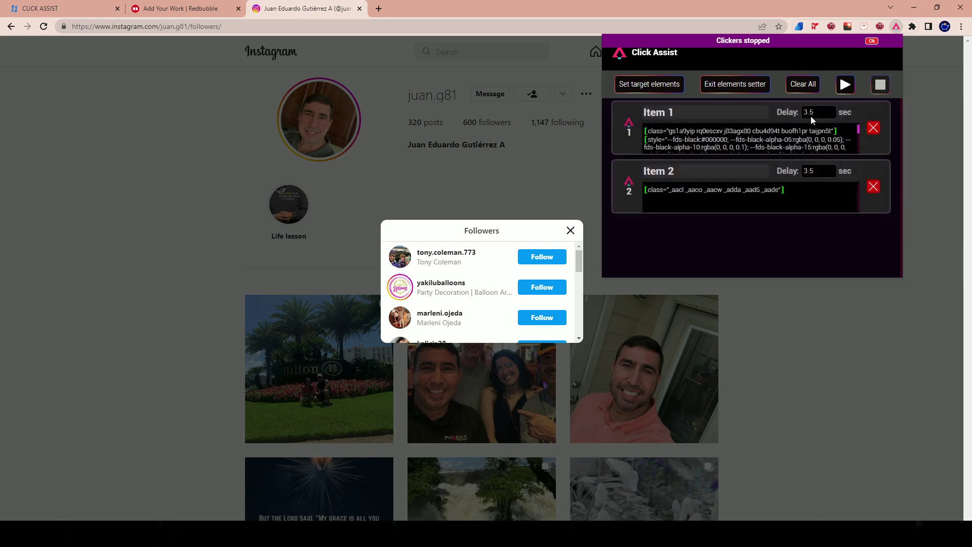
pyautogui.click(872, 129)
pyautogui.click(869, 129)
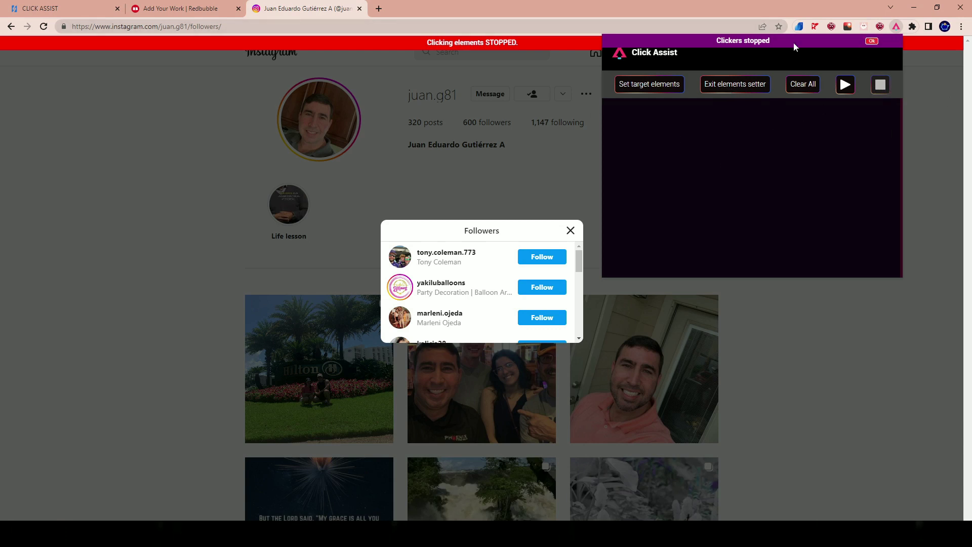
pyautogui.rightClick(498, 111)
pyautogui.click(531, 143)
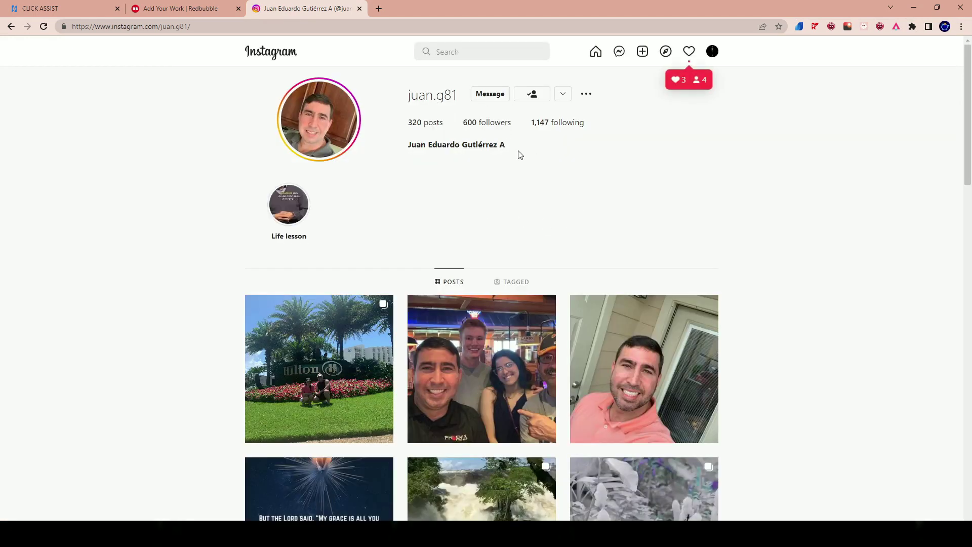
# Reopen the followers list and save the first Follow button as Item 0 with 3.5 s delay
pyautogui.click(487, 124)
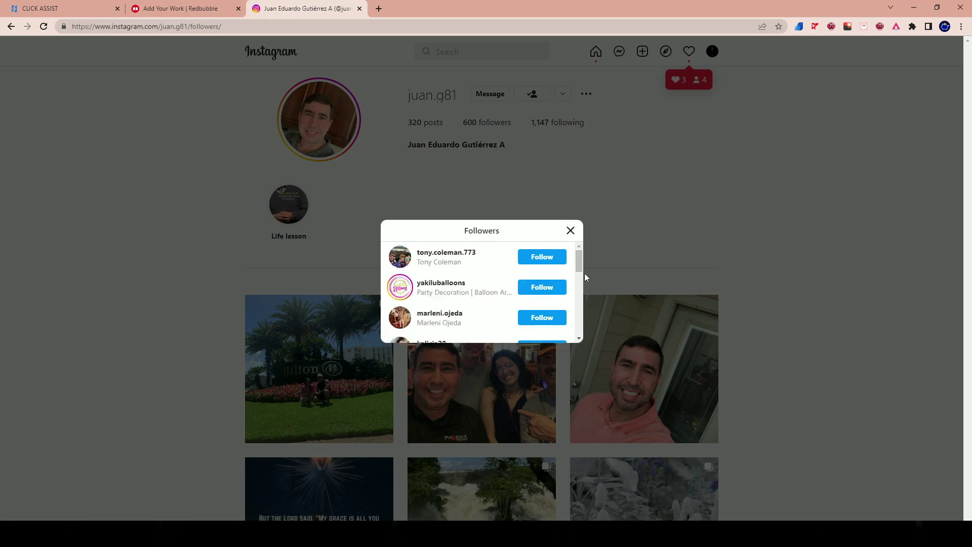
pyautogui.click(895, 27)
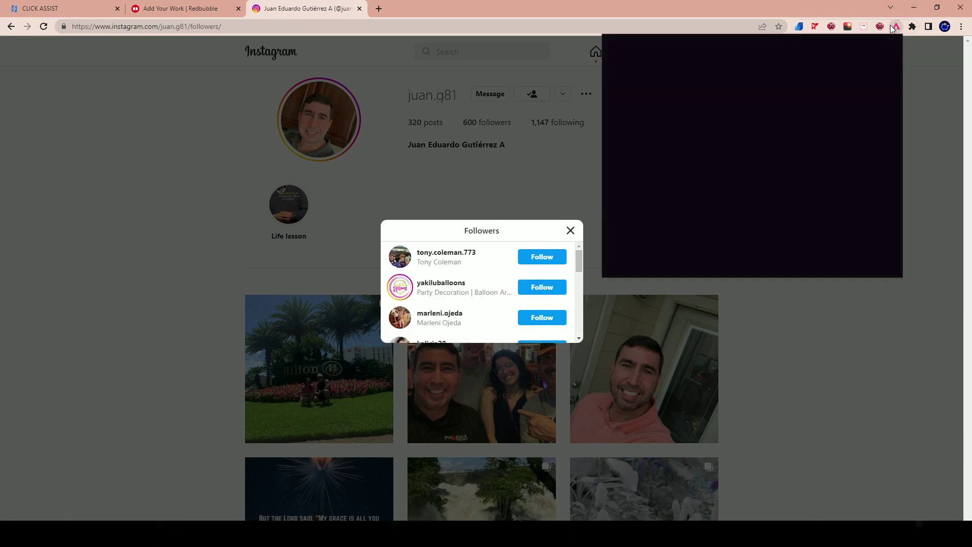
pyautogui.click(644, 83)
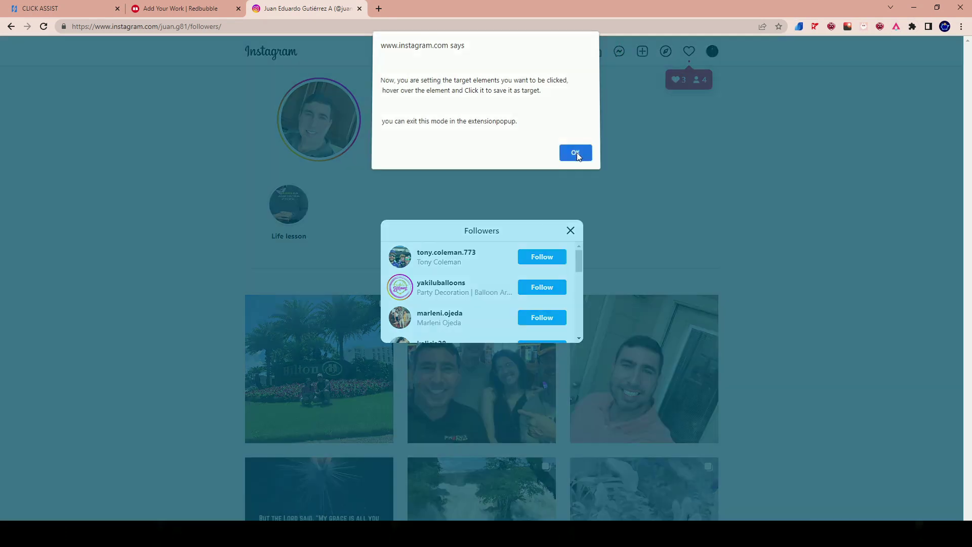
pyautogui.click(576, 153)
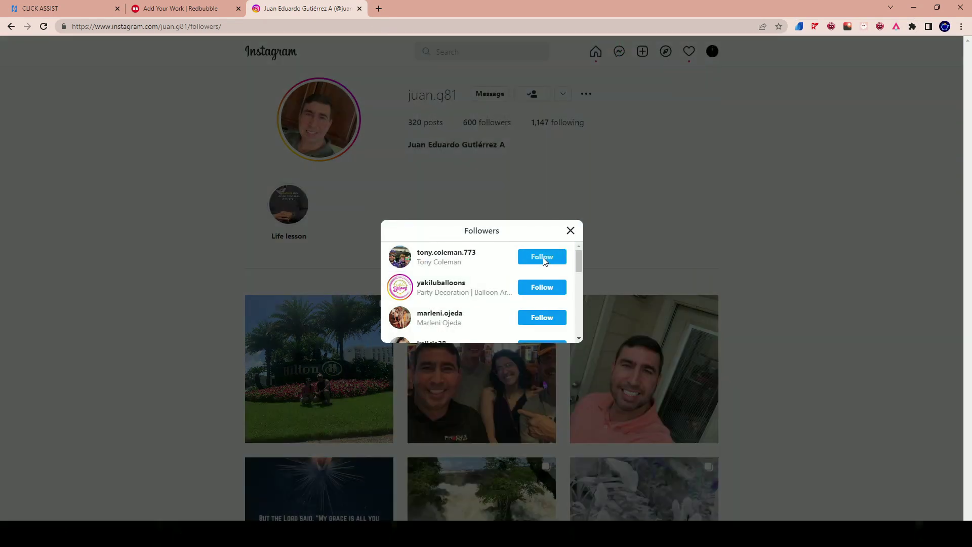
pyautogui.click(542, 258)
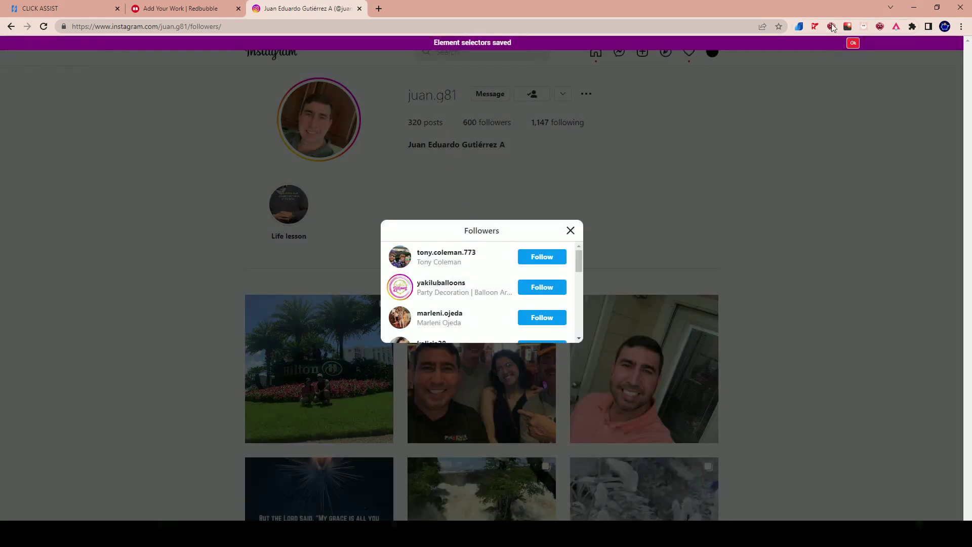
pyautogui.click(896, 28)
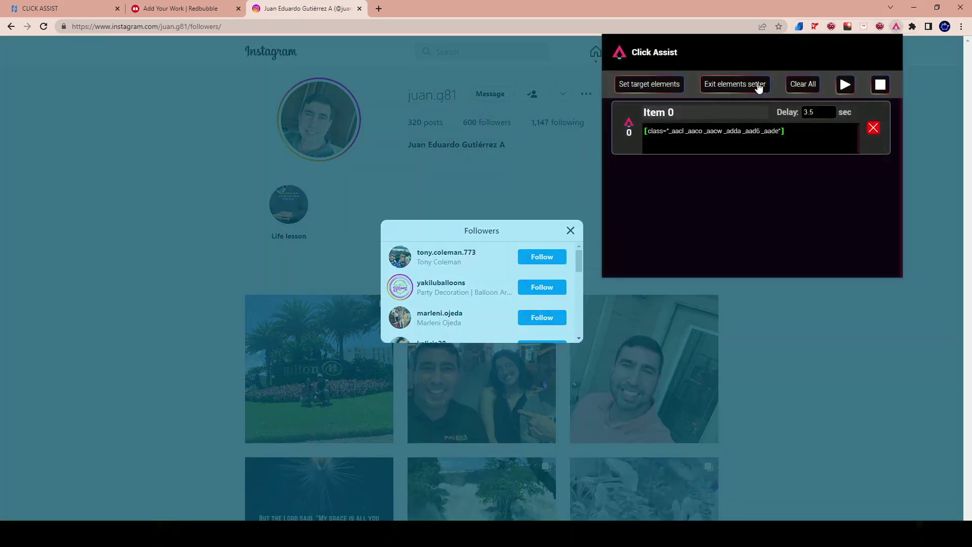
# Start the Click Assist clicker so followers' Follow buttons turn to Following down the list
pyautogui.click(845, 84)
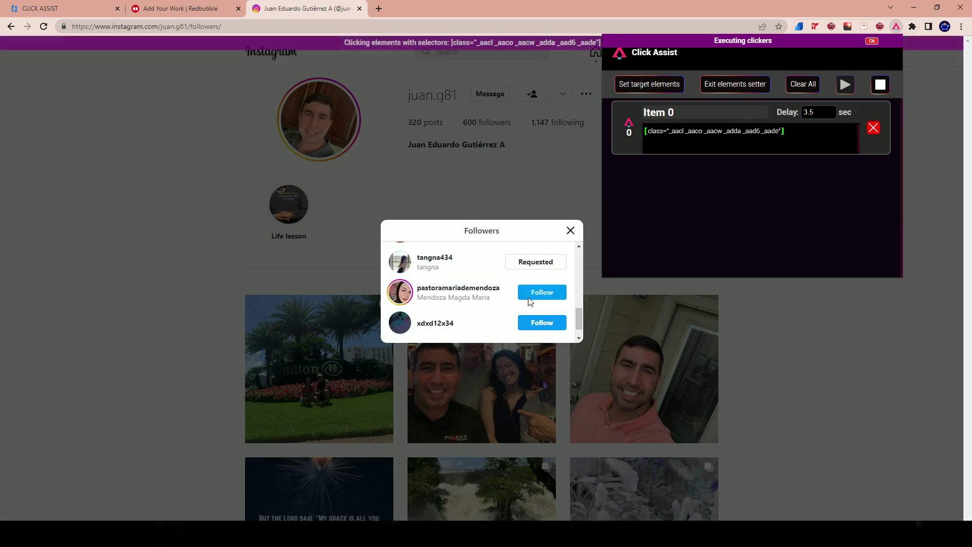
pyautogui.click(528, 297)
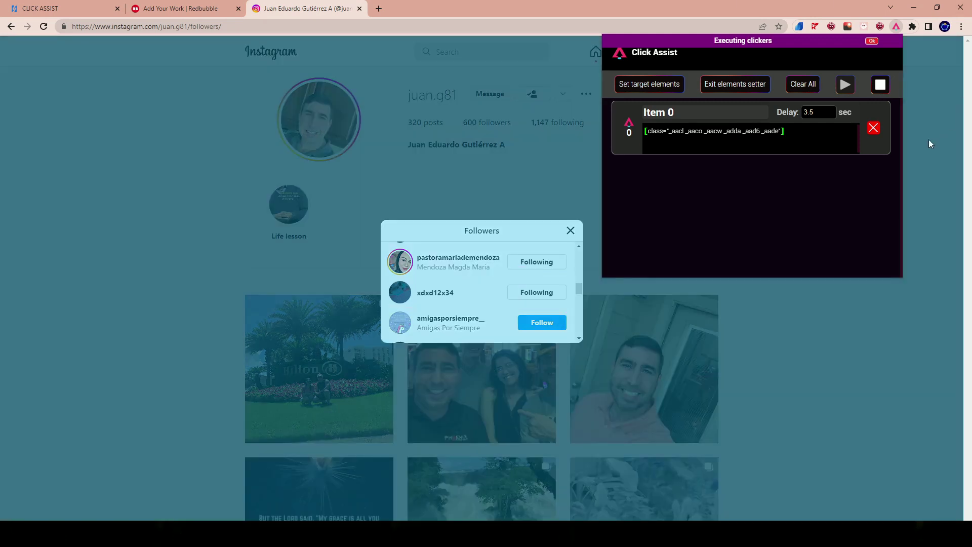
# Stop the clicker, clear all saved items, exit the elements setter, and close the Followers list
pyautogui.click(880, 85)
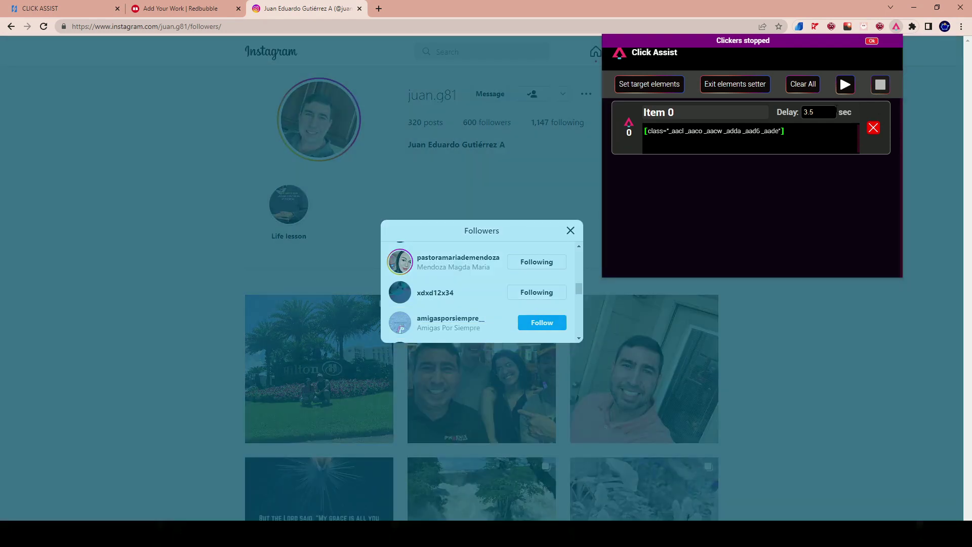
pyautogui.click(808, 87)
pyautogui.click(870, 41)
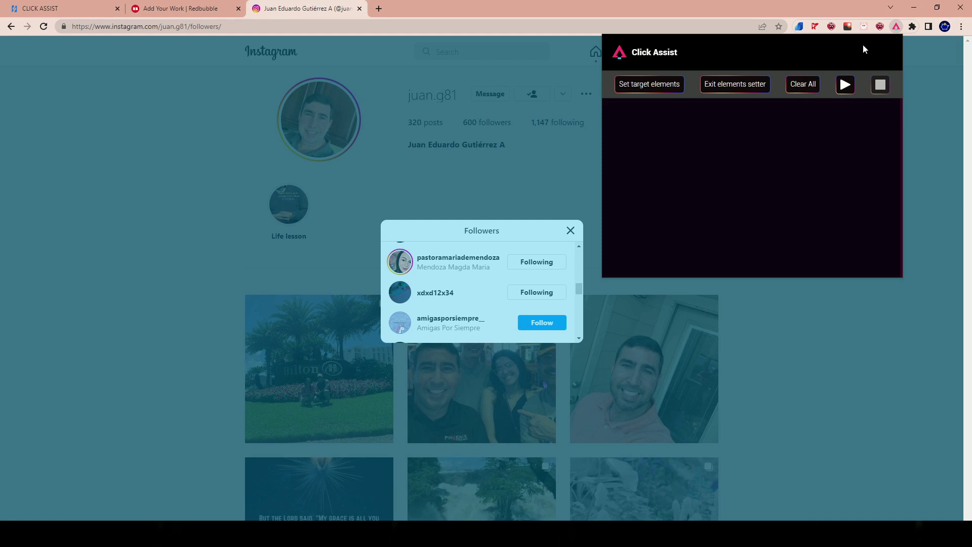
pyautogui.click(719, 86)
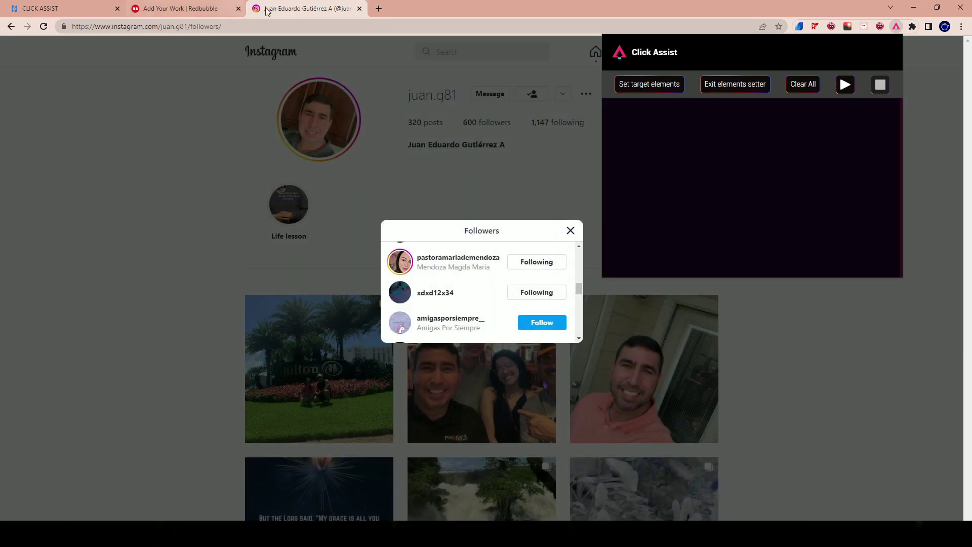
pyautogui.click(453, 200)
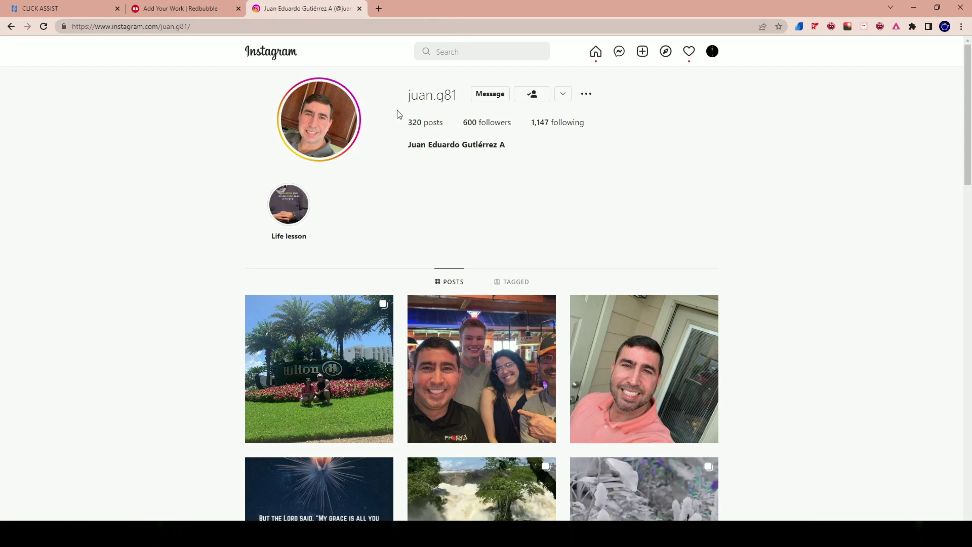
# Open the #money hashtag page from recent searches and scroll down to its Most recent posts
pyautogui.click(467, 52)
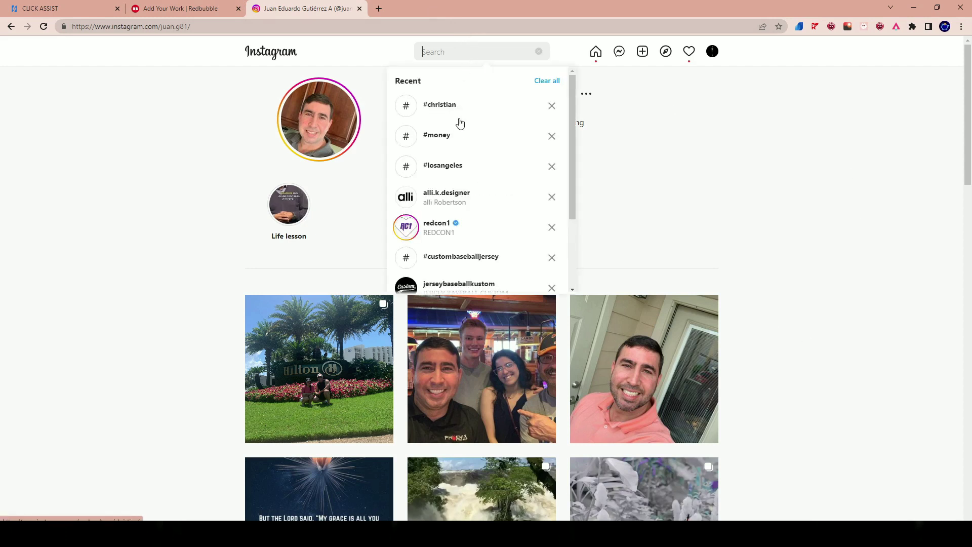
pyautogui.click(454, 137)
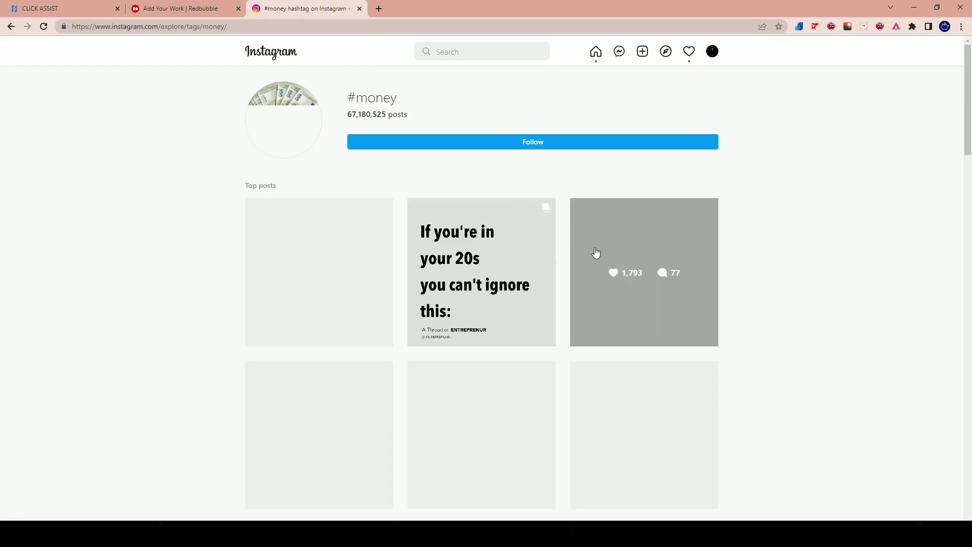
pyautogui.scroll(-5, 327, 268)
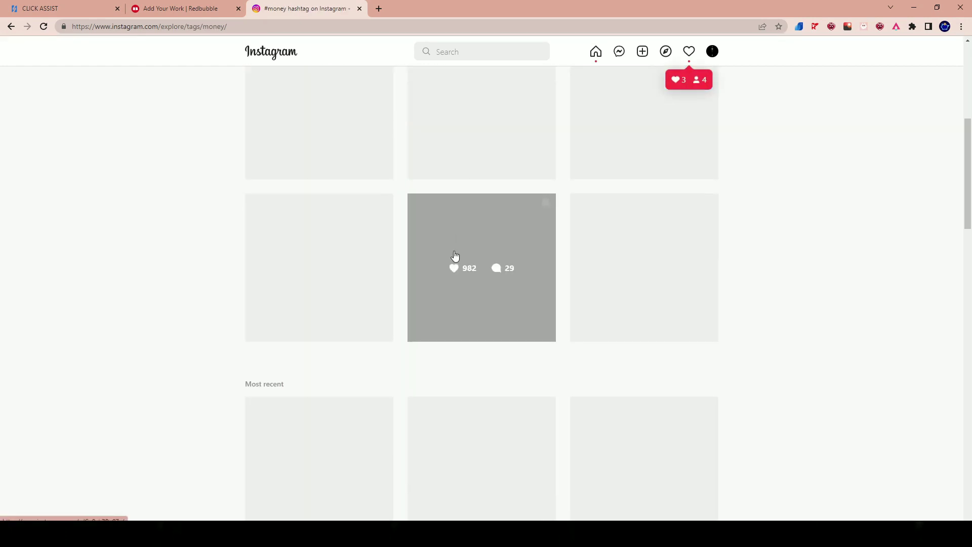
pyautogui.scroll(5, 471, 260)
pyautogui.scroll(2, 488, 255)
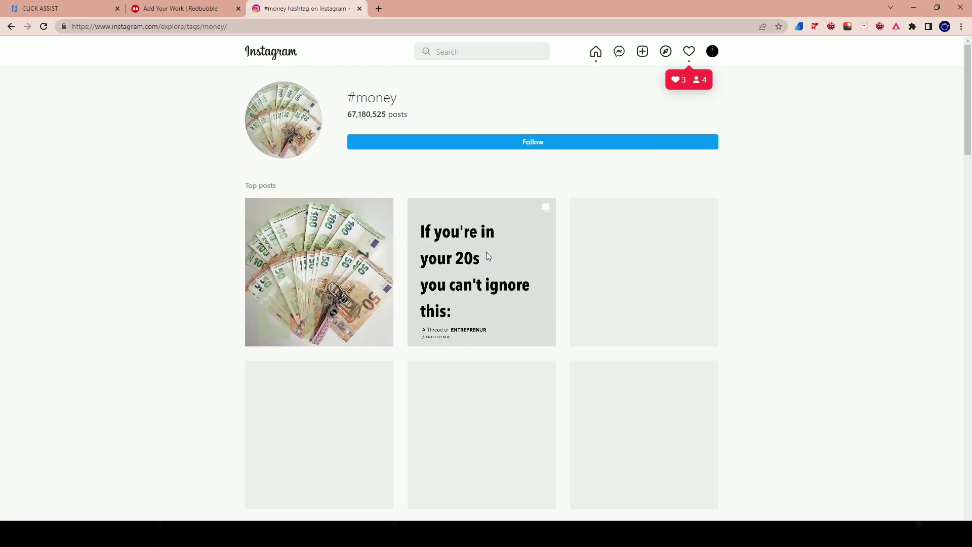
pyautogui.scroll(-9, 488, 259)
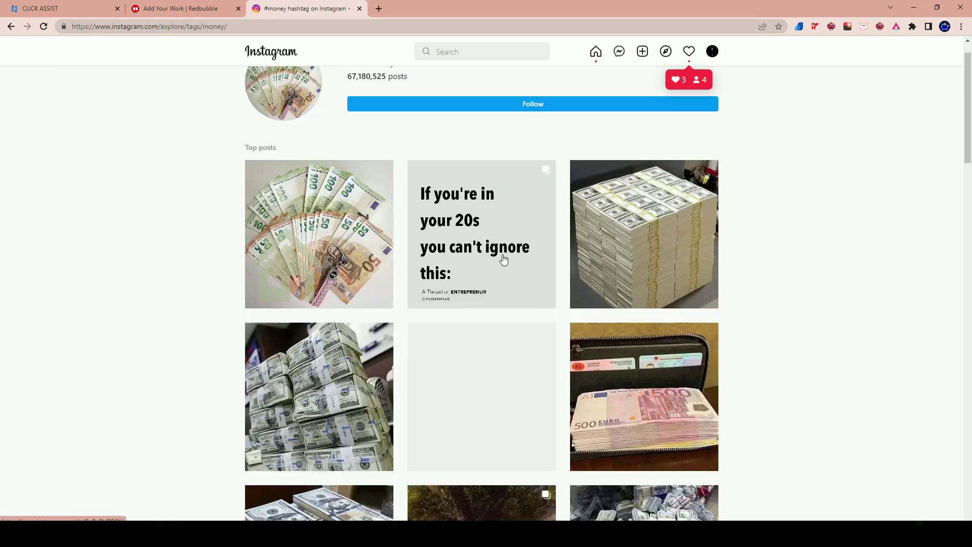
pyautogui.scroll(-5, 822, 336)
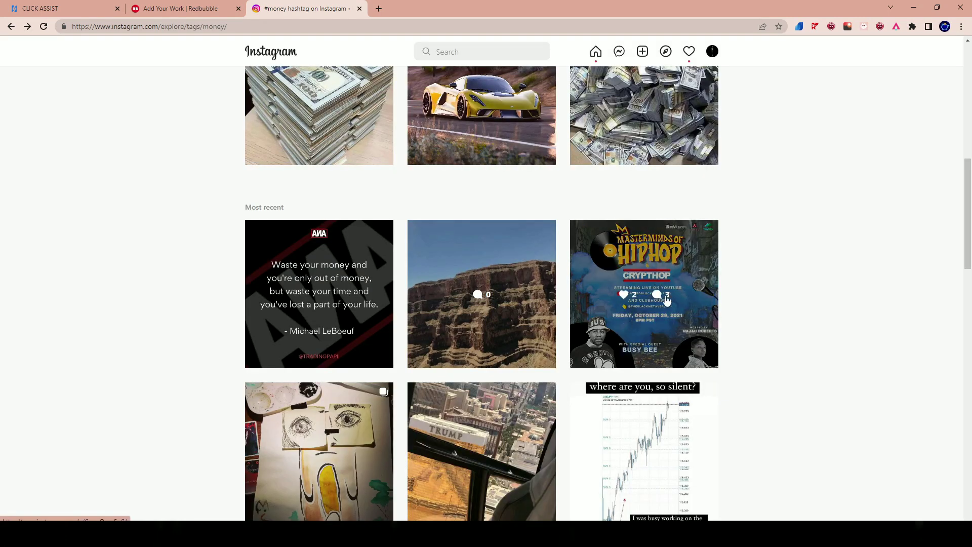
# Open the canyon post, clear the old items, and save the Like heart and next arrow as targets
pyautogui.click(501, 258)
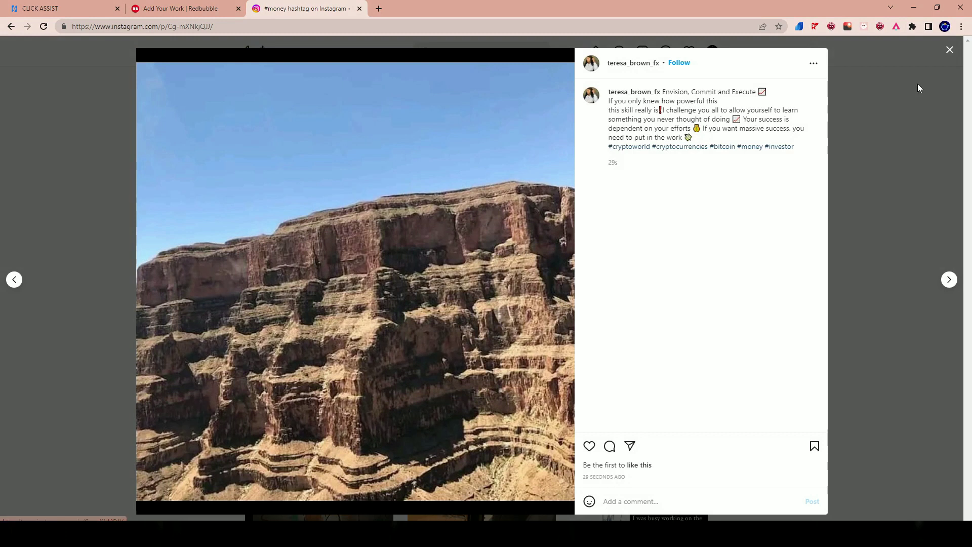
pyautogui.click(896, 27)
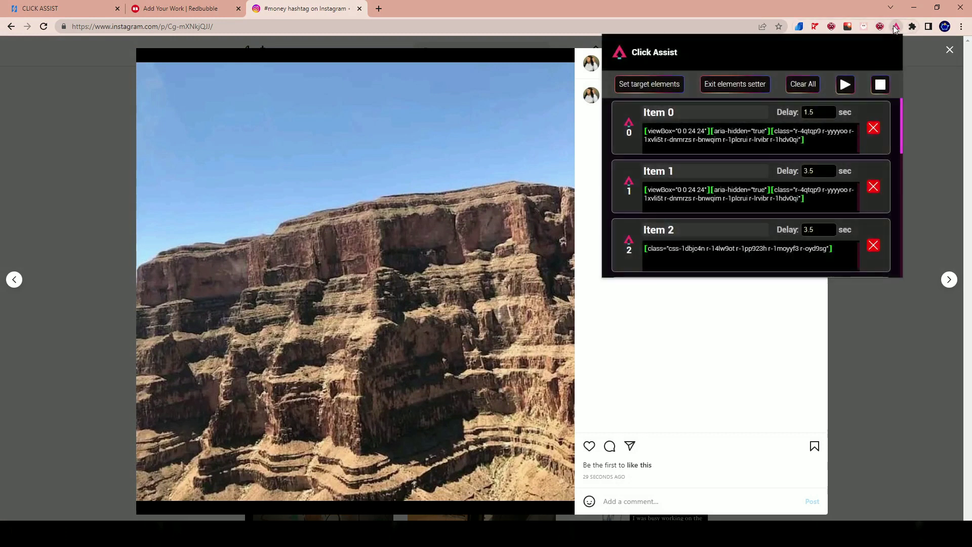
pyautogui.click(796, 86)
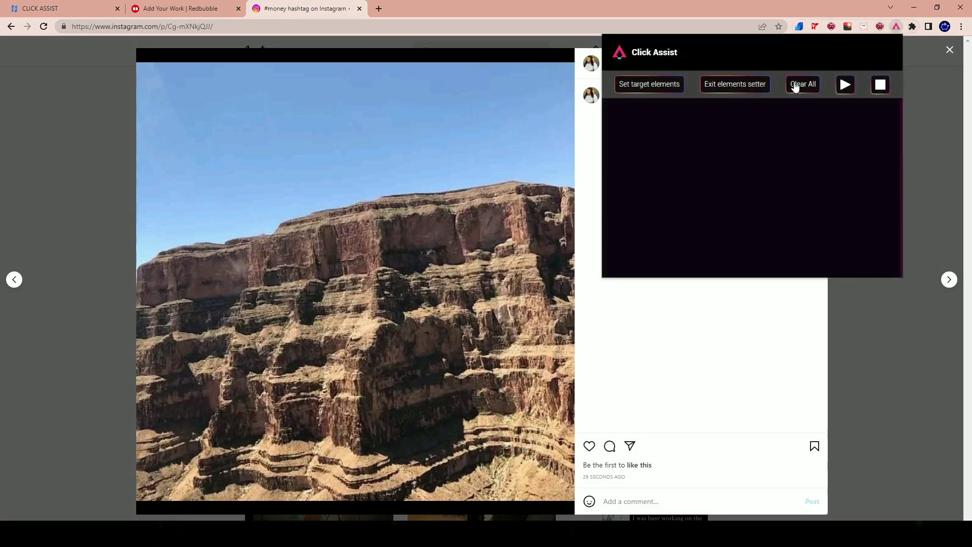
pyautogui.click(620, 84)
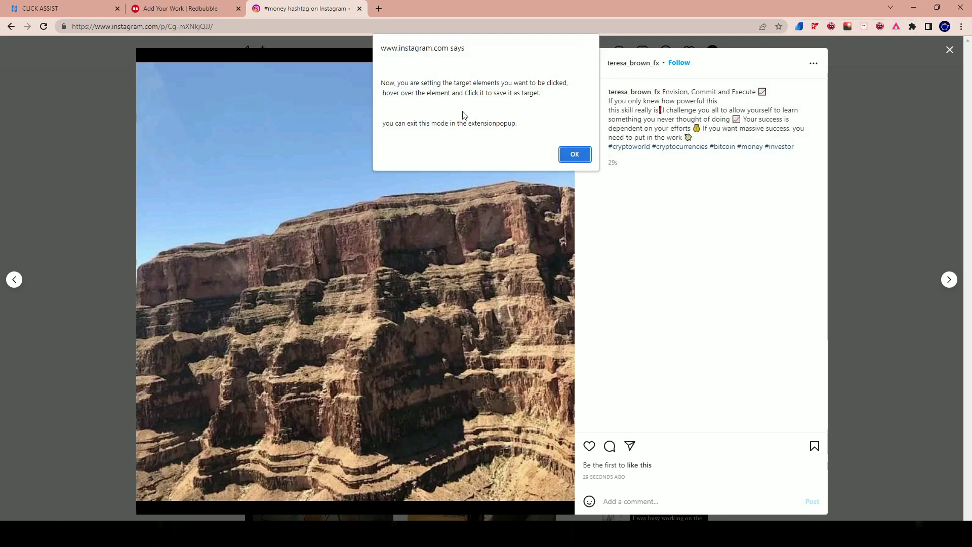
pyautogui.click(574, 154)
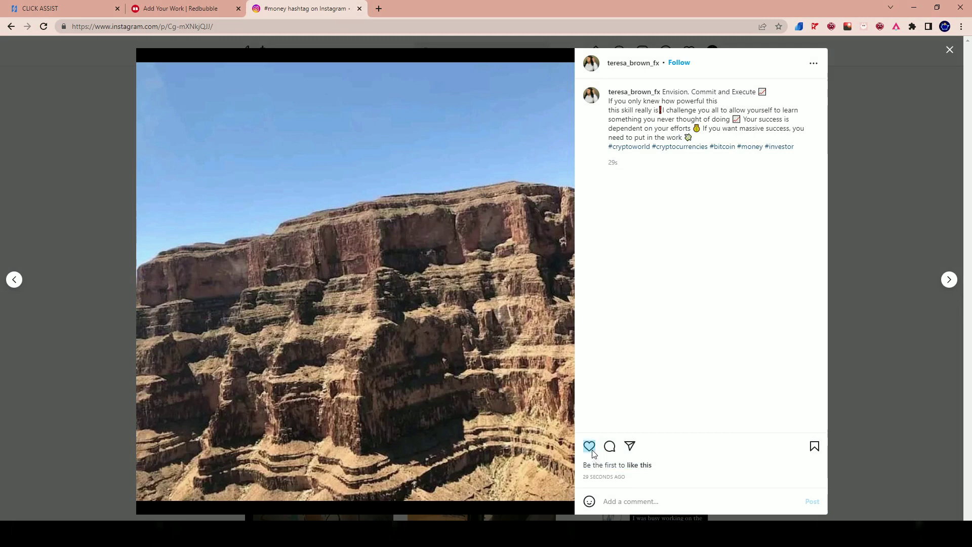
pyautogui.click(590, 450)
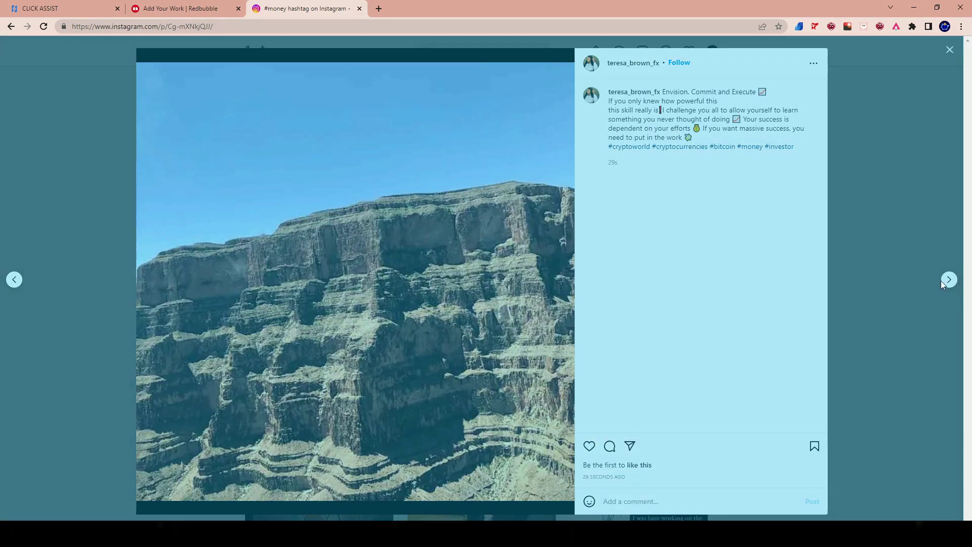
pyautogui.click(949, 281)
# Set the Like item's delay to 5 seconds and the next-post item's delay to 6
pyautogui.click(897, 27)
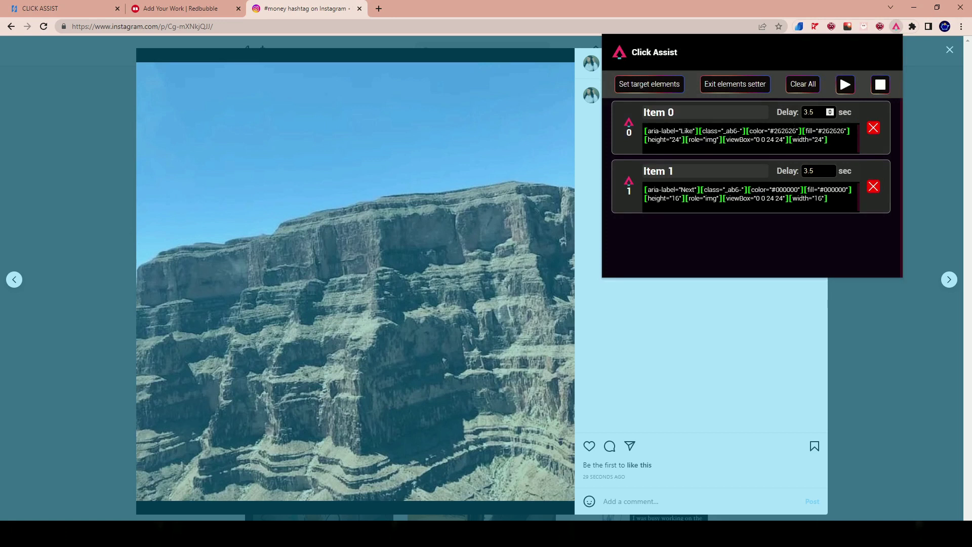
pyautogui.hotkey('ctrl', 'a')
pyautogui.write('5')
pyautogui.doubleClick(799, 170)
pyautogui.write('6')
# Run the like-then-next clickers so successive #money posts get liked
pyautogui.click(842, 85)
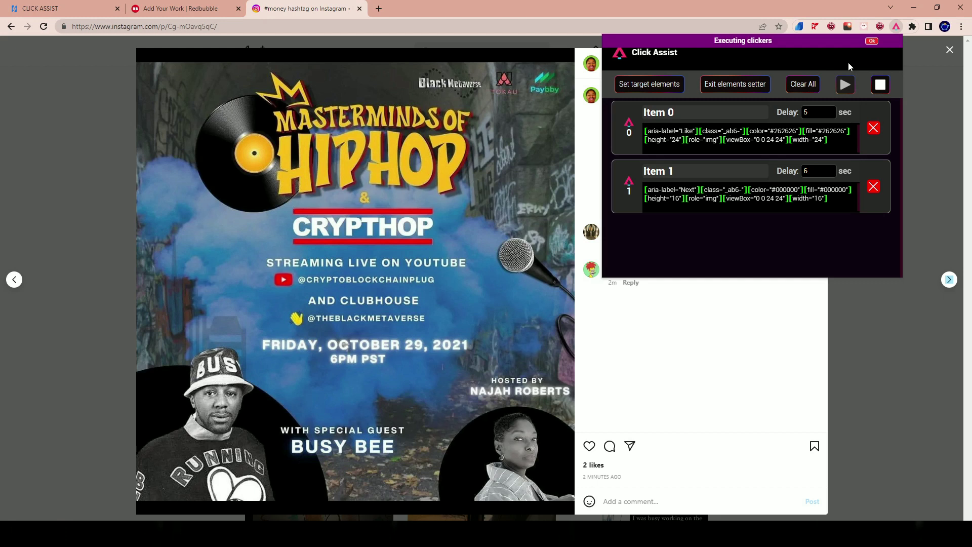
pyautogui.click(845, 85)
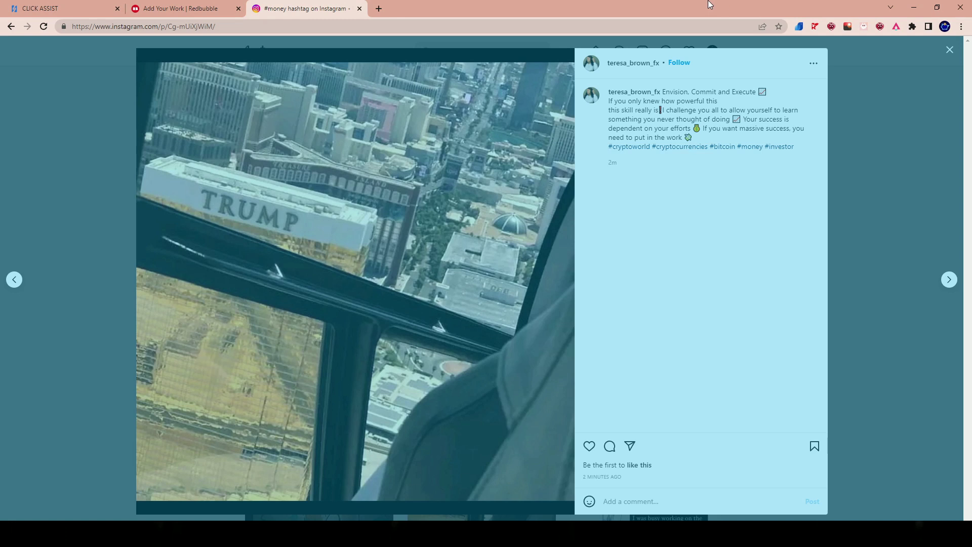
# Delete the extra saved Items 7 and 1, then stop the running clickers
pyautogui.click(910, 26)
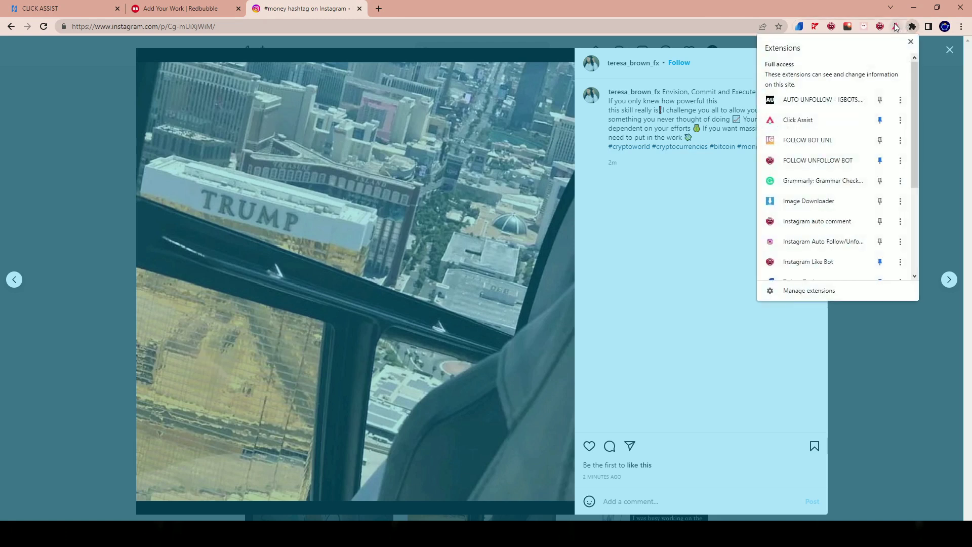
pyautogui.click(896, 27)
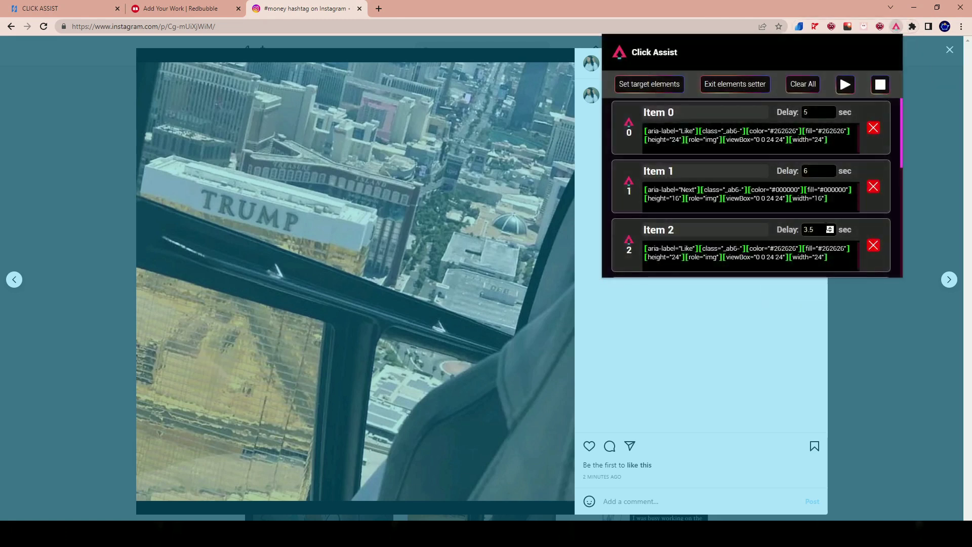
pyautogui.scroll(-5, 789, 135)
pyautogui.scroll(5, 788, 135)
pyautogui.scroll(-6, 788, 136)
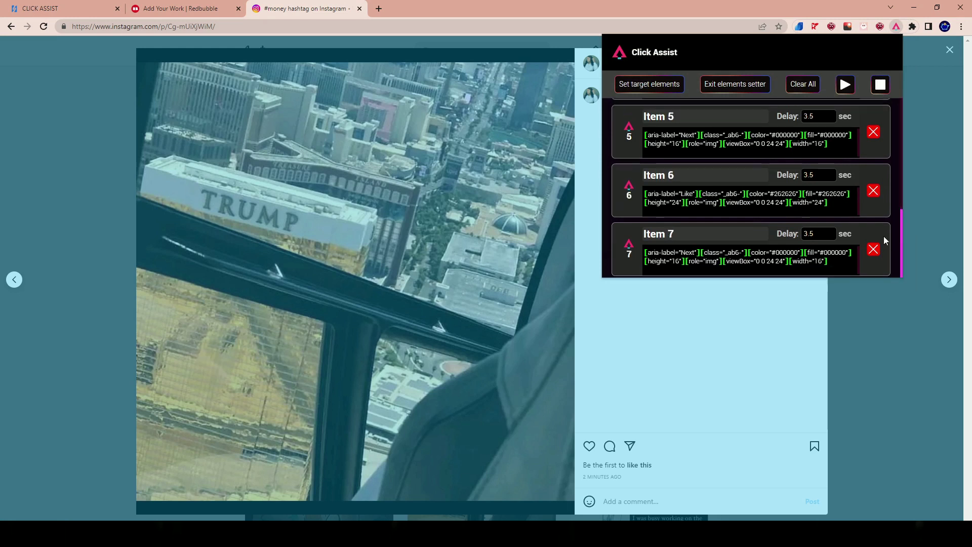
pyautogui.click(874, 257)
pyautogui.click(876, 192)
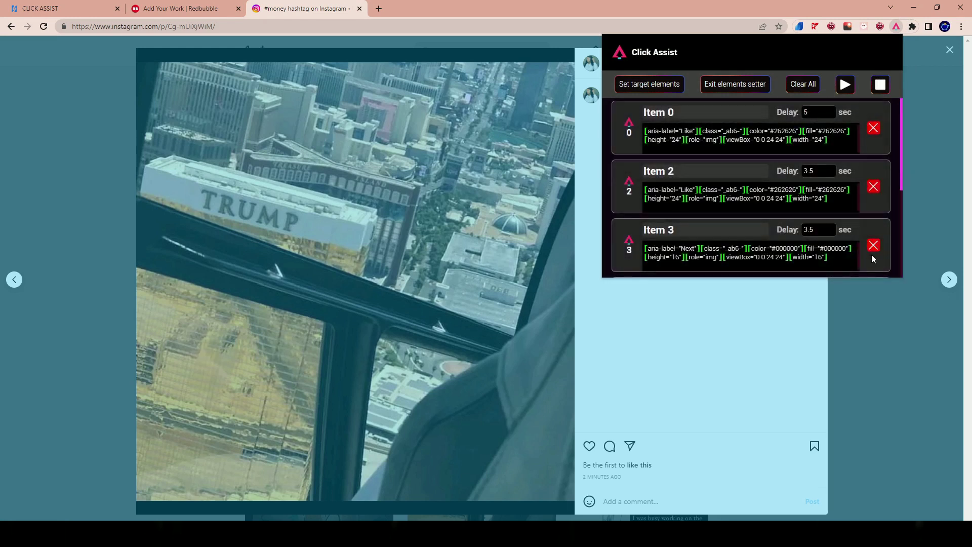
pyautogui.click(872, 249)
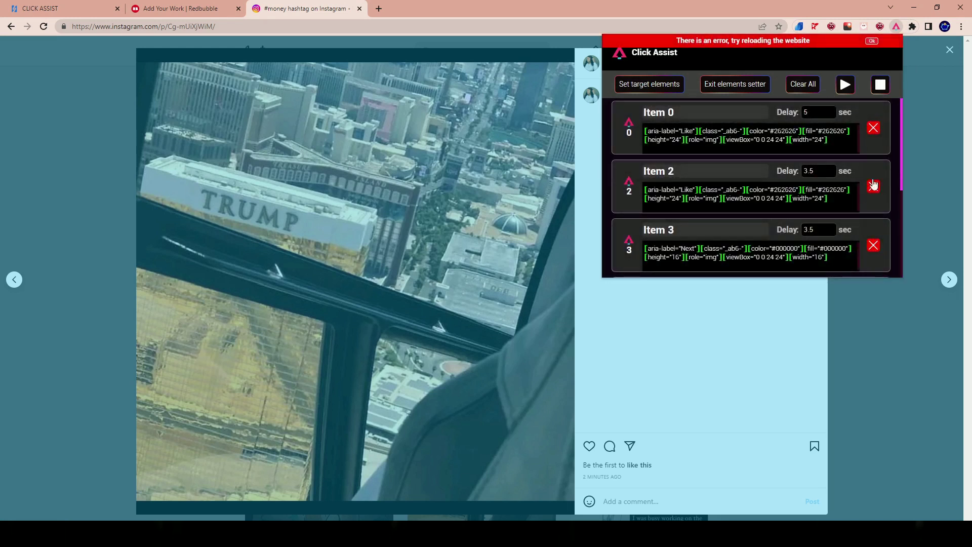
pyautogui.click(881, 86)
pyautogui.click(874, 246)
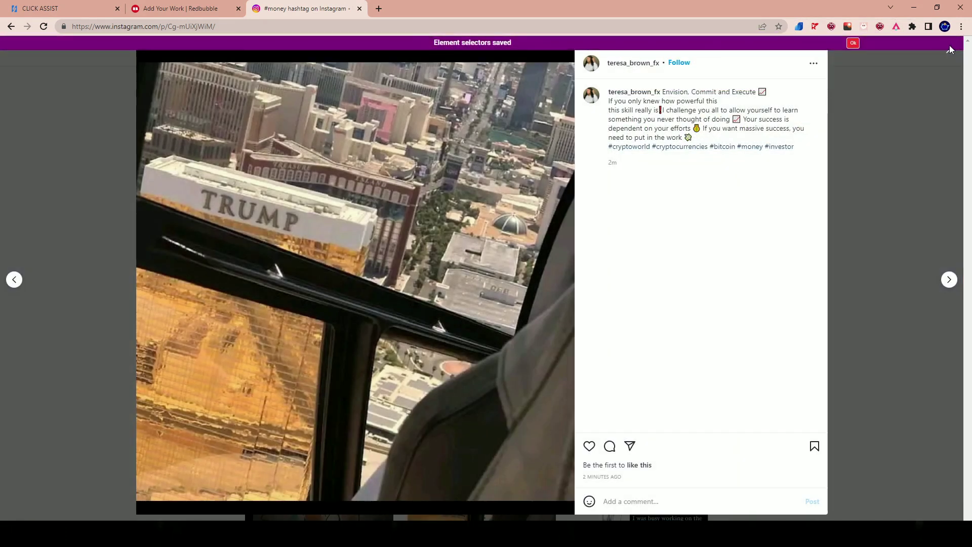
# Return to the #money grid, clear all saved targets, and exit element-picking mode
pyautogui.click(950, 54)
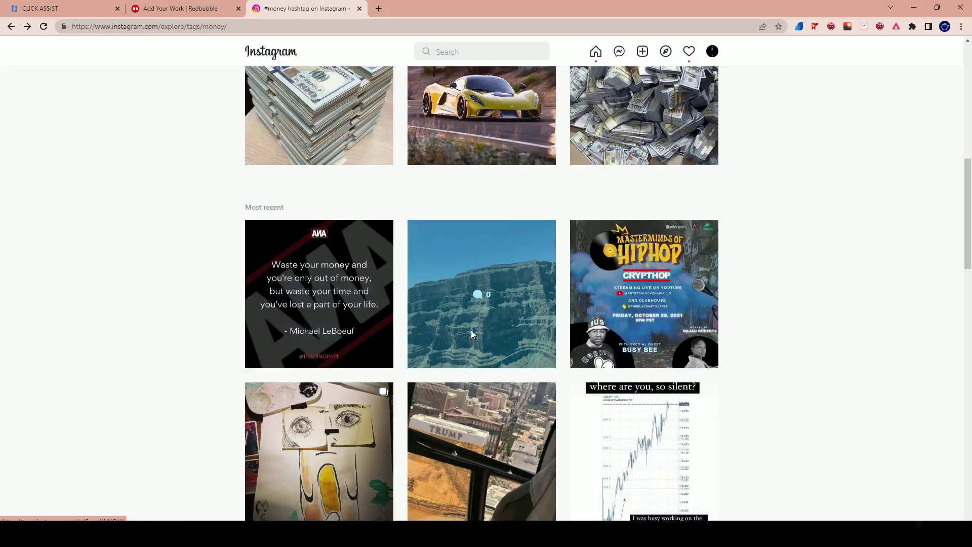
pyautogui.scroll(5, 470, 330)
pyautogui.click(895, 28)
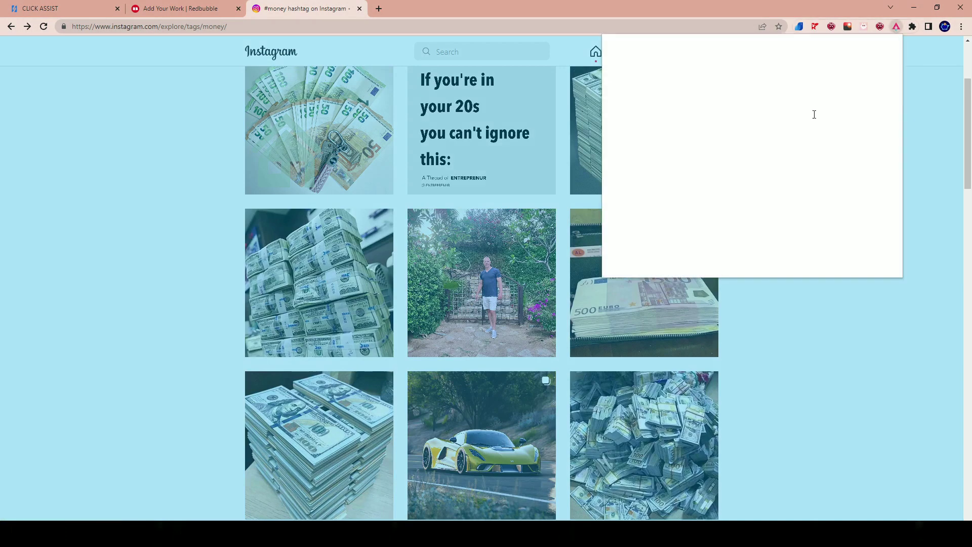
pyautogui.click(805, 90)
pyautogui.click(747, 91)
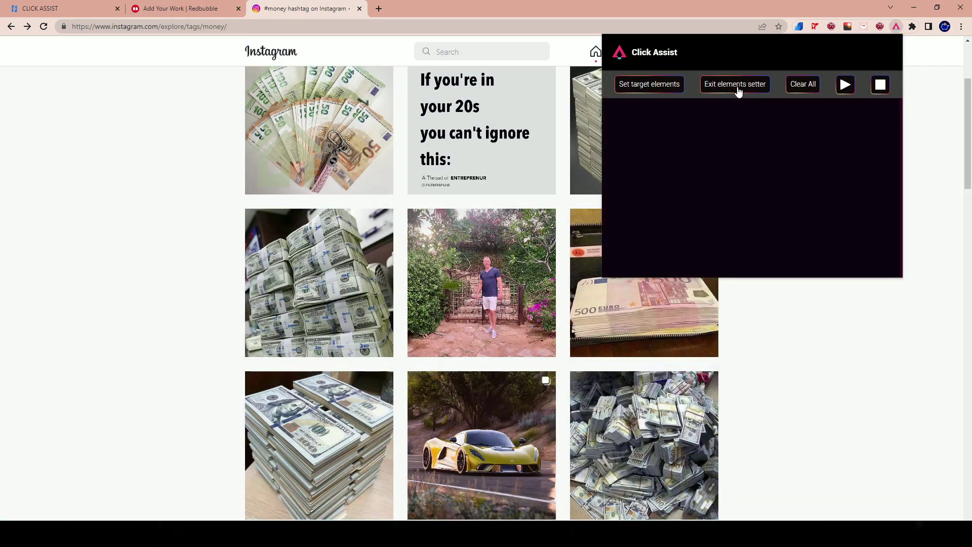
# Browse the #money page, the home feed, and one of the top #money posts
pyautogui.click(840, 364)
pyautogui.scroll(3, 411, 356)
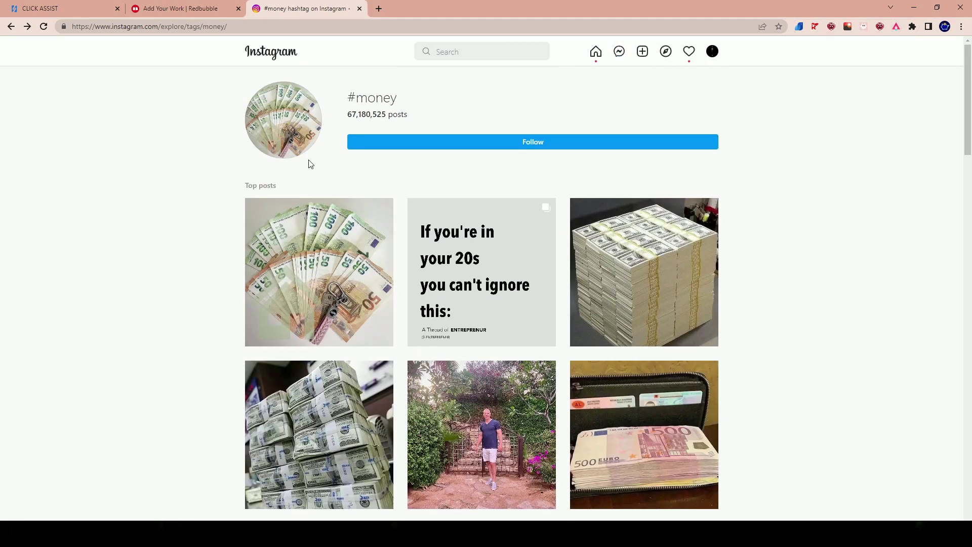
pyautogui.click(481, 53)
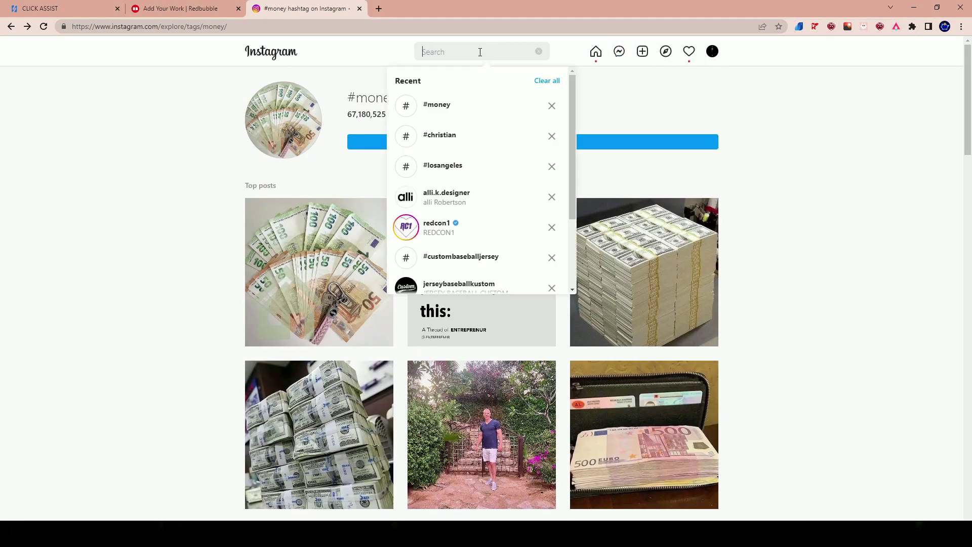
pyautogui.click(255, 51)
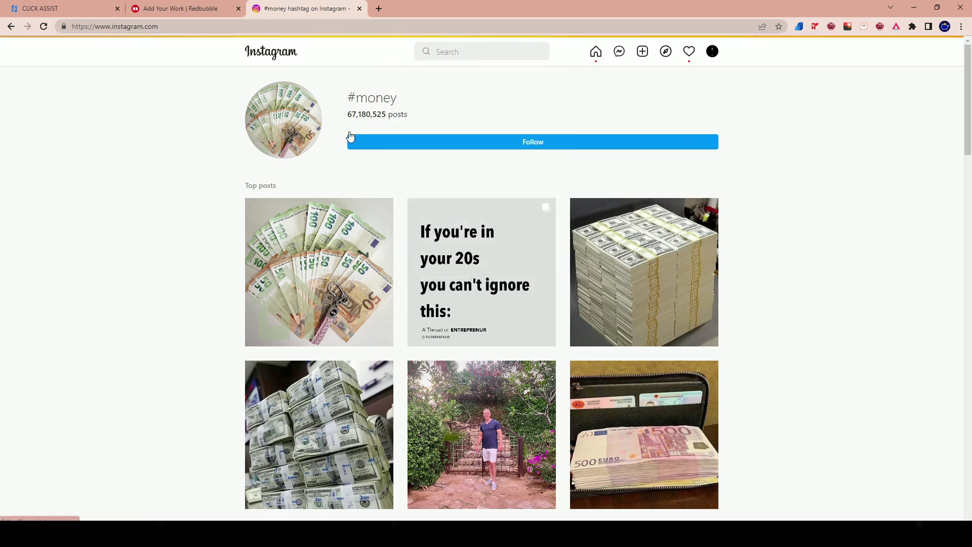
pyautogui.scroll(-5, 341, 159)
pyautogui.scroll(5, 319, 269)
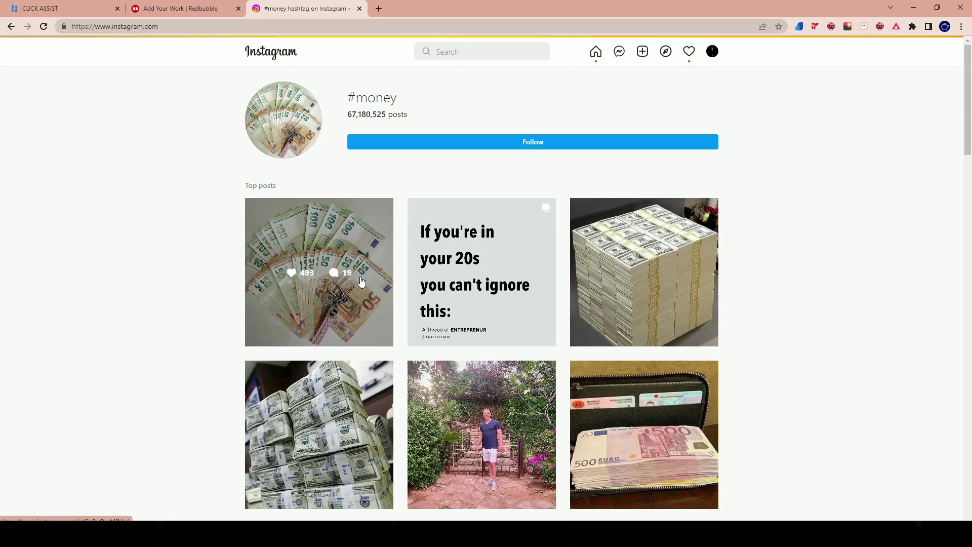
pyautogui.click(653, 313)
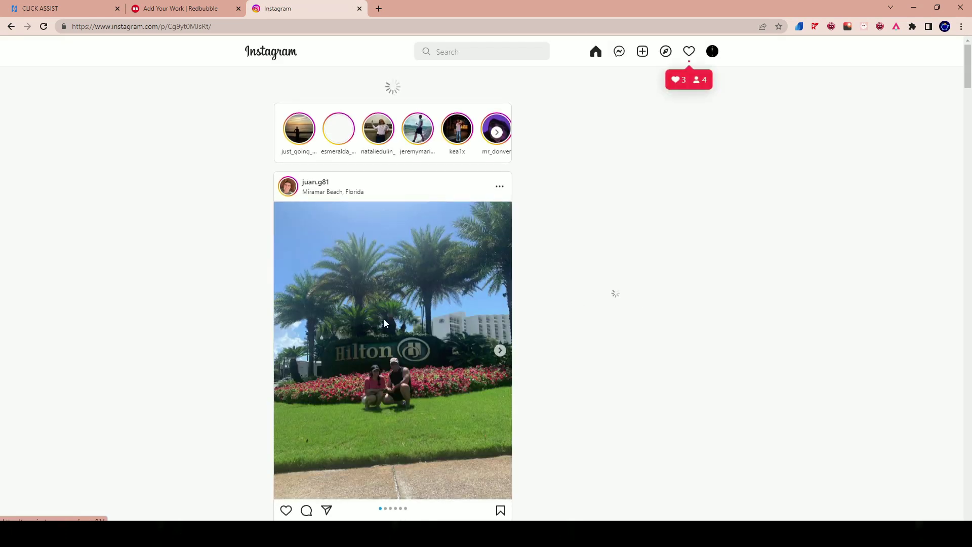
pyautogui.scroll(-4, 384, 319)
pyautogui.scroll(-6, 354, 332)
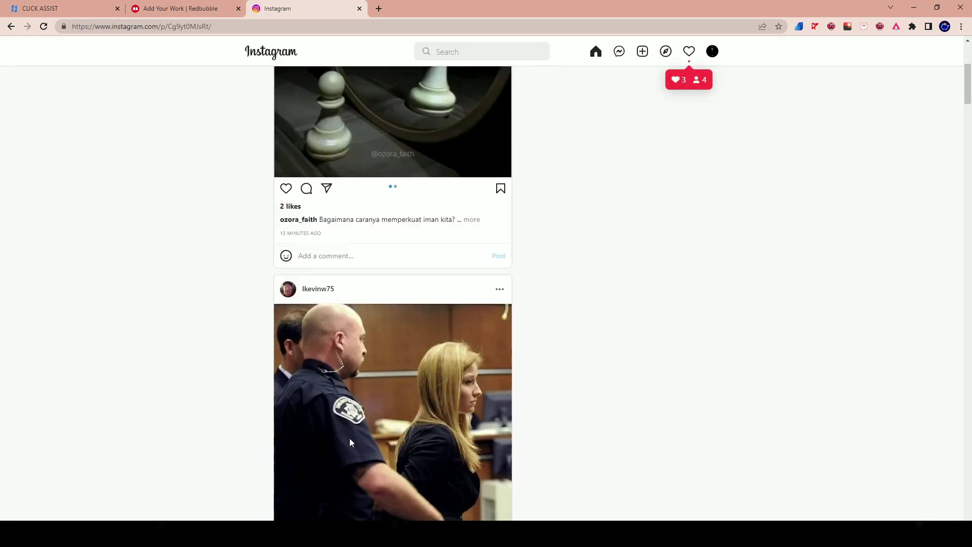
pyautogui.scroll(-6, 365, 304)
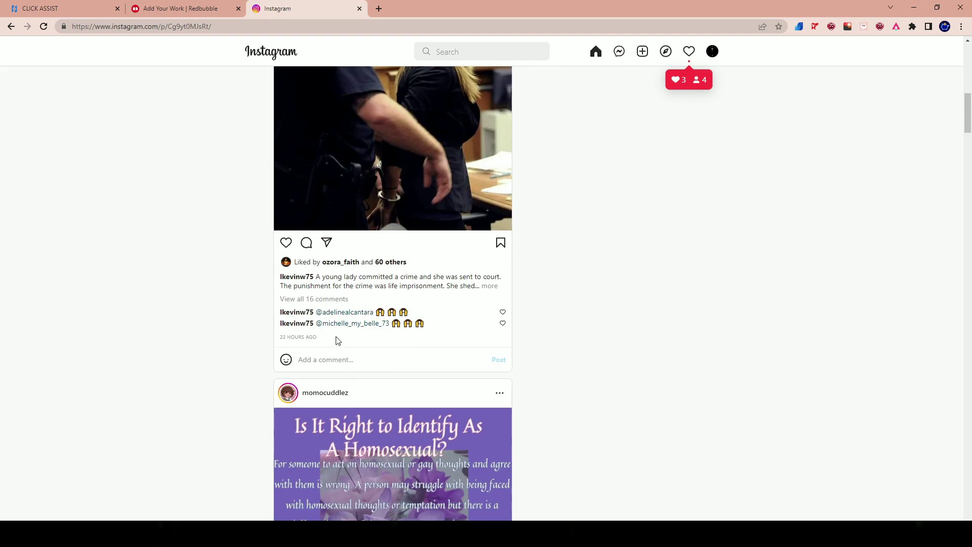
# Search 'lebron james', open the ljfamfoundation profile and its life-jacket video post
pyautogui.click(452, 53)
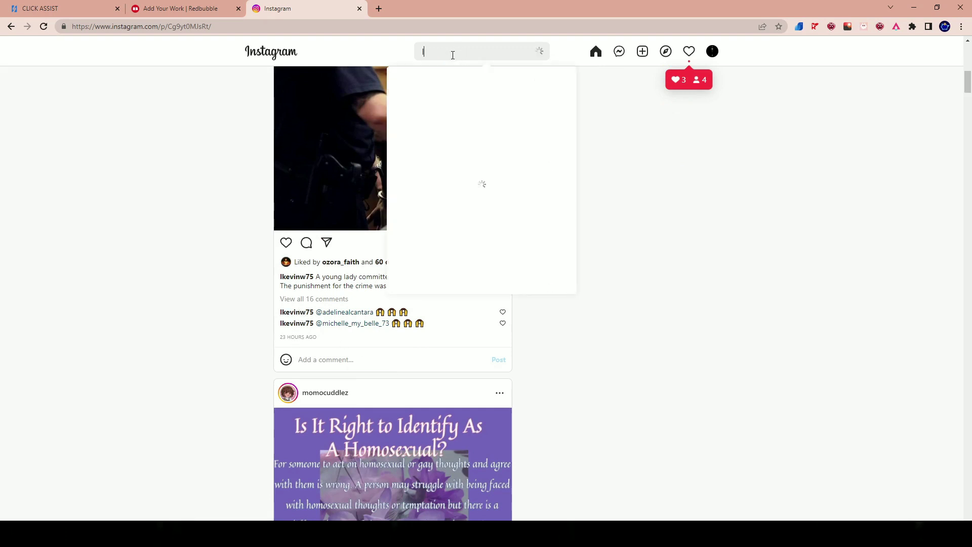
pyautogui.write('lebron james')
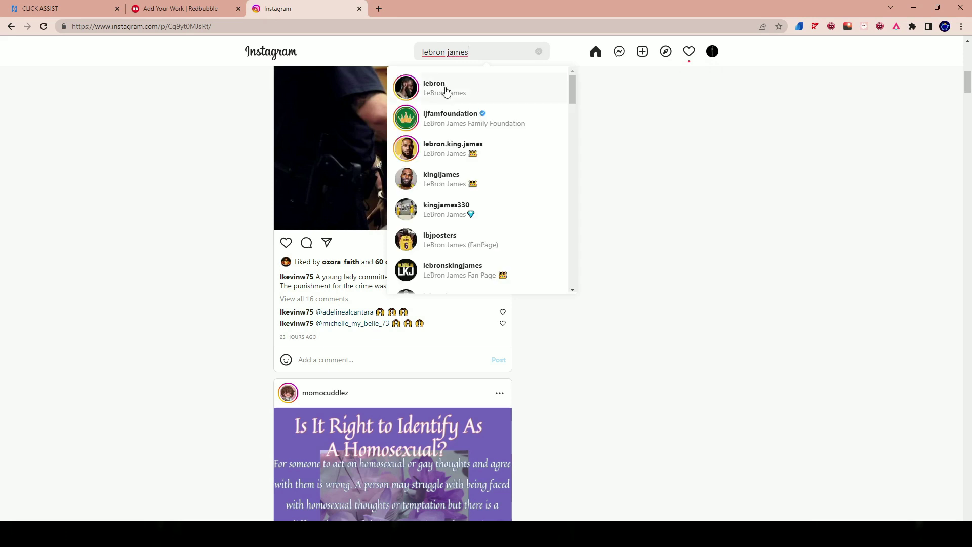
pyautogui.click(451, 120)
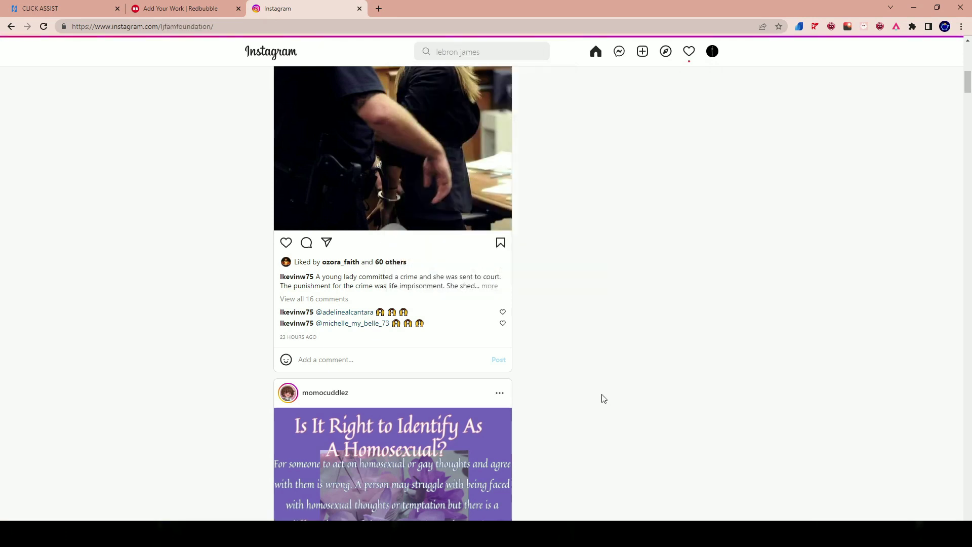
pyautogui.scroll(-3, 456, 314)
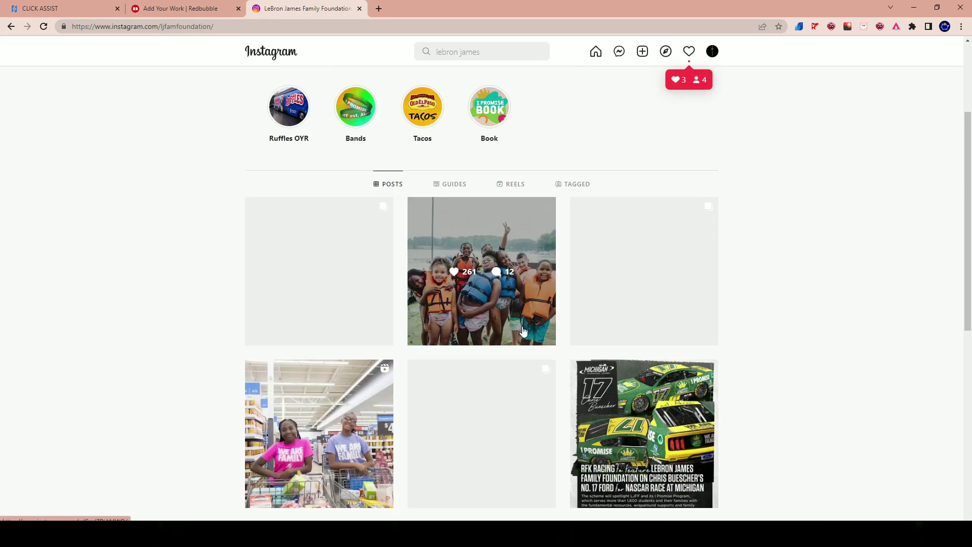
pyautogui.click(456, 314)
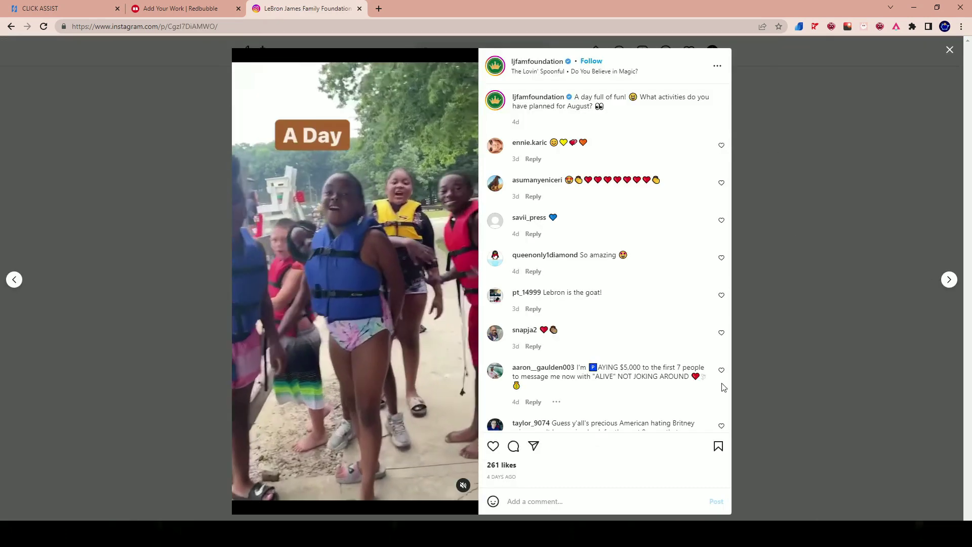
pyautogui.scroll(-1, 658, 383)
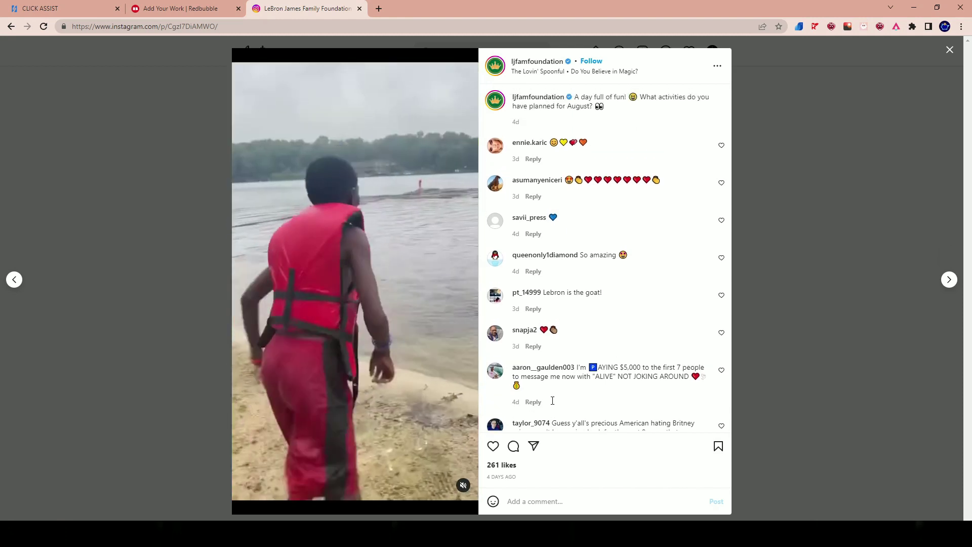
pyautogui.scroll(-1, 632, 284)
pyautogui.scroll(1, 633, 295)
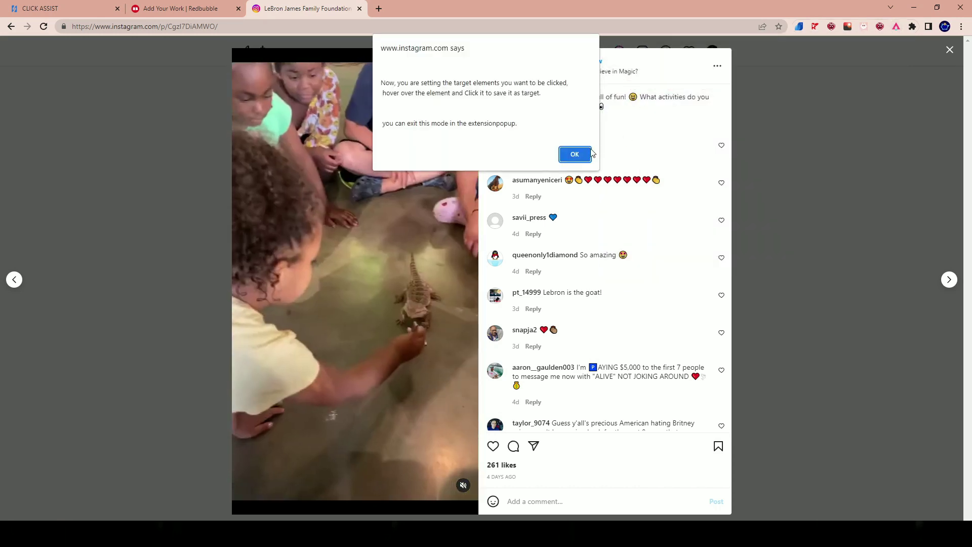
# Save a comment's like heart as the click target and start auto-liking the post's comments
pyautogui.click(589, 154)
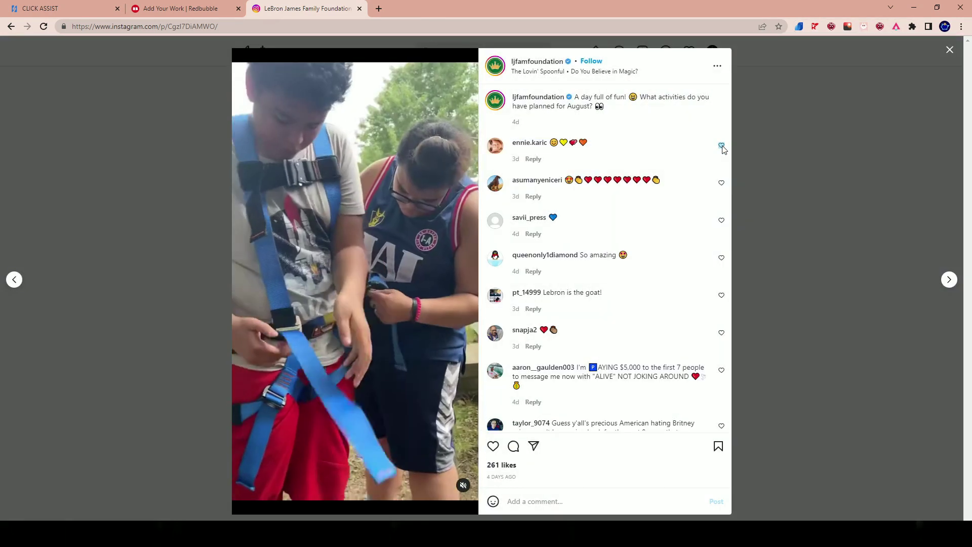
pyautogui.click(721, 148)
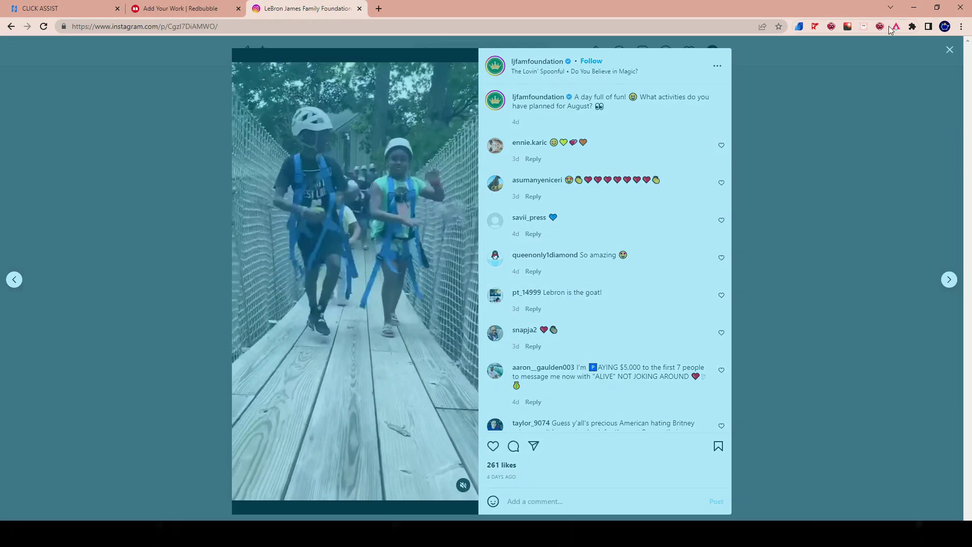
pyautogui.click(895, 27)
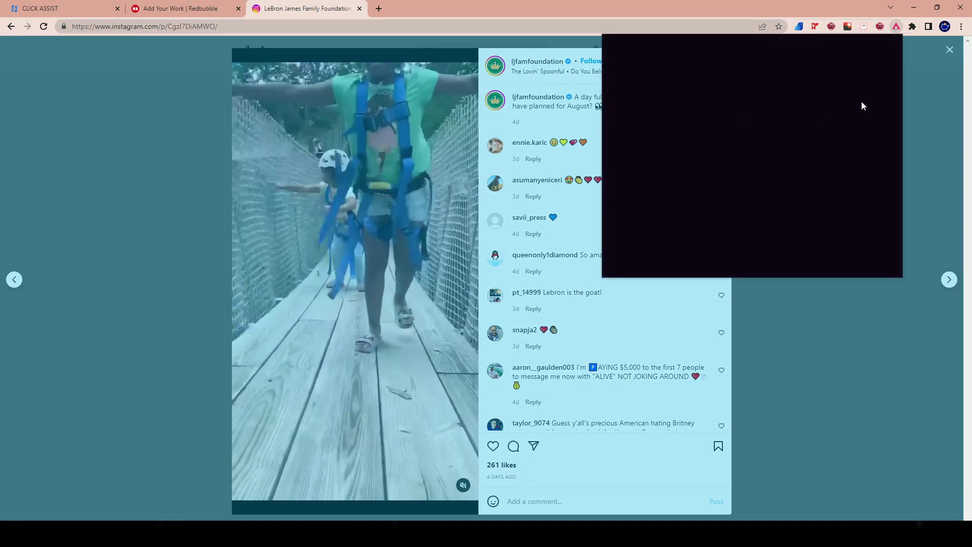
pyautogui.click(848, 87)
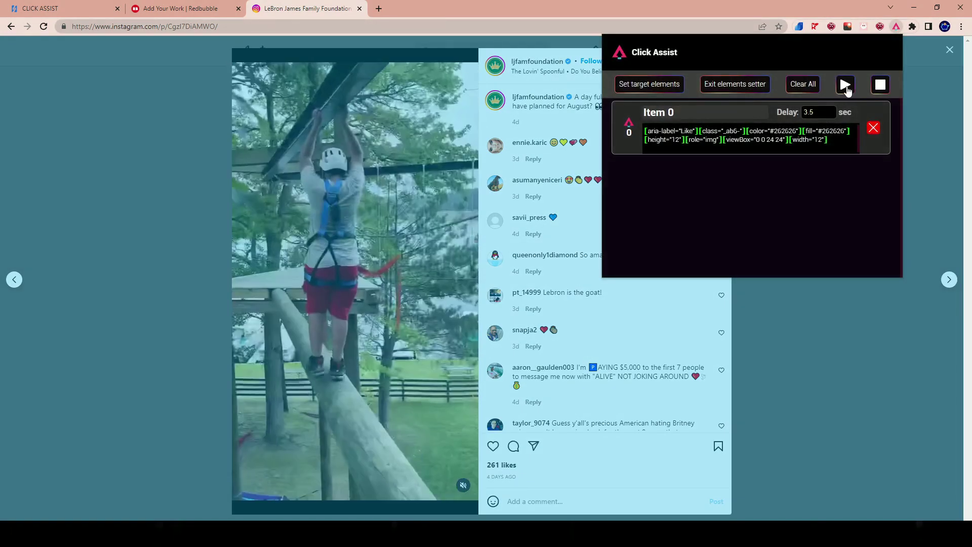
pyautogui.click(751, 10)
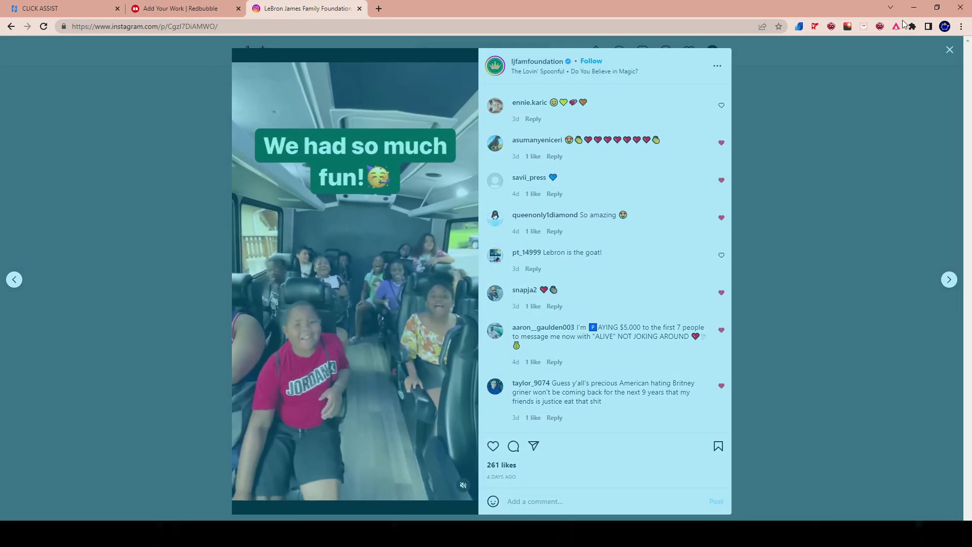
# Exit element picking, delete saved Items 8, 1 and 3, and close the post
pyautogui.click(896, 28)
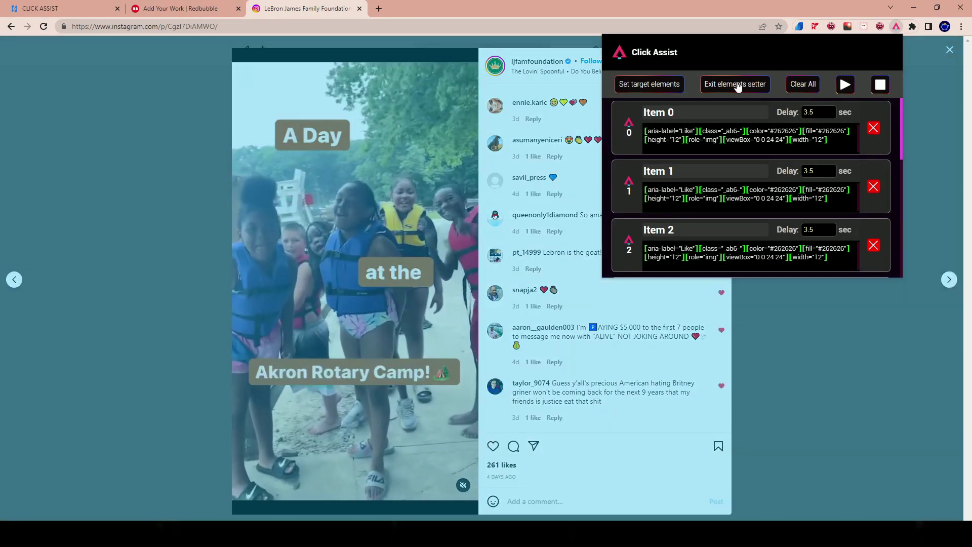
pyautogui.click(727, 86)
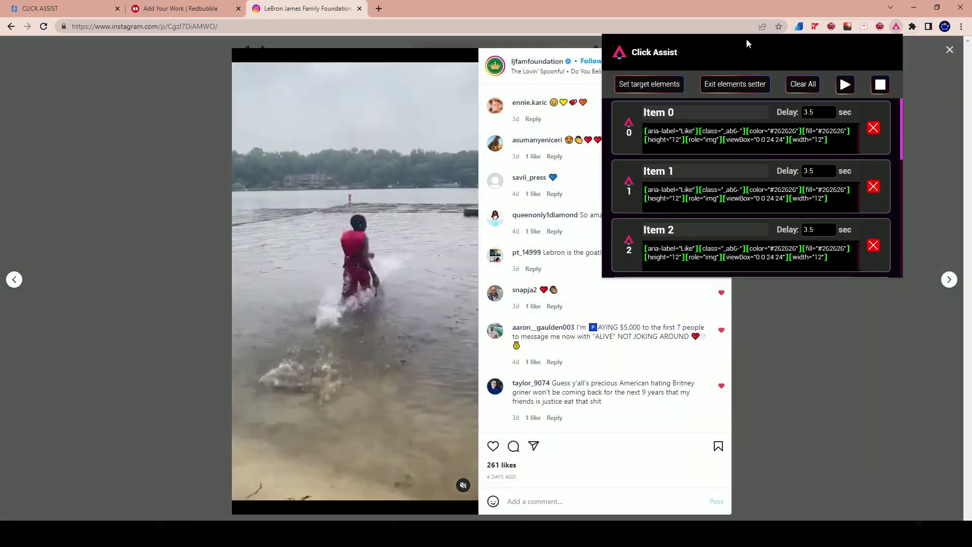
pyautogui.scroll(-7, 715, 232)
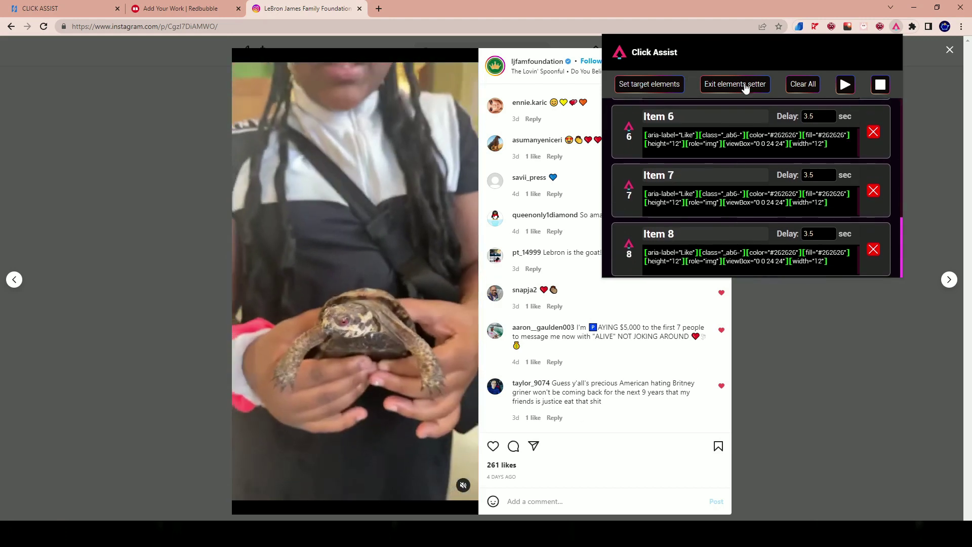
pyautogui.click(874, 249)
pyautogui.click(874, 187)
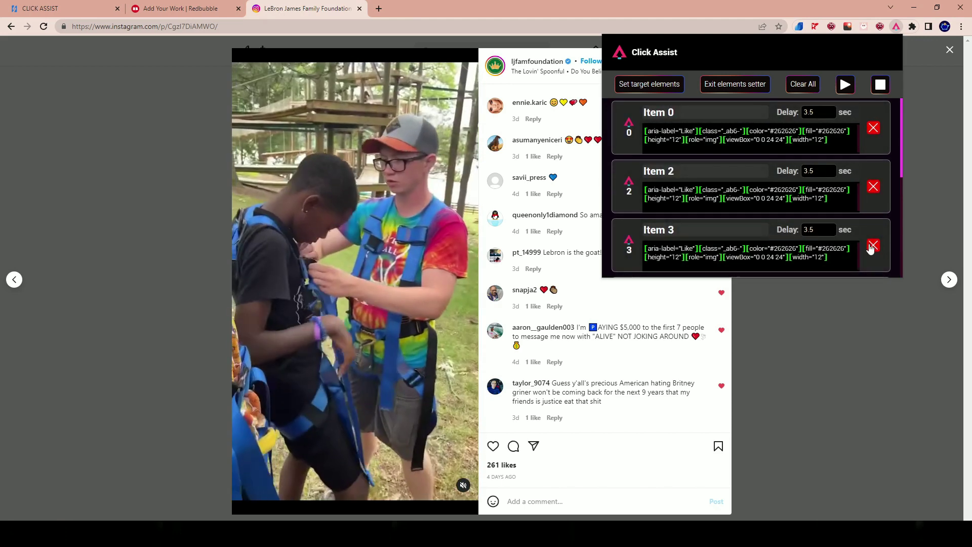
pyautogui.click(873, 245)
pyautogui.click(948, 51)
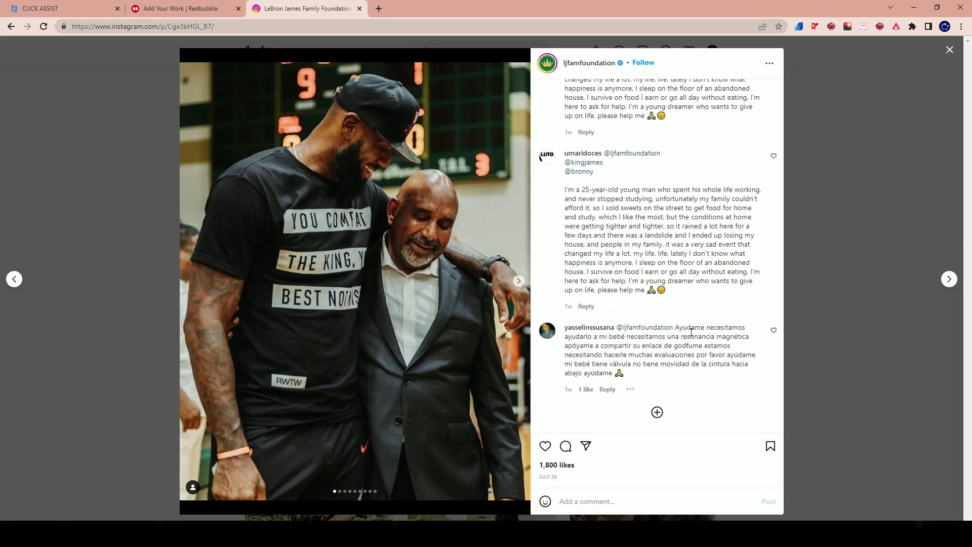
# Clear old targets, save the first comment's like heart as Item 0, and start the clicker
pyautogui.scroll(15, 673, 298)
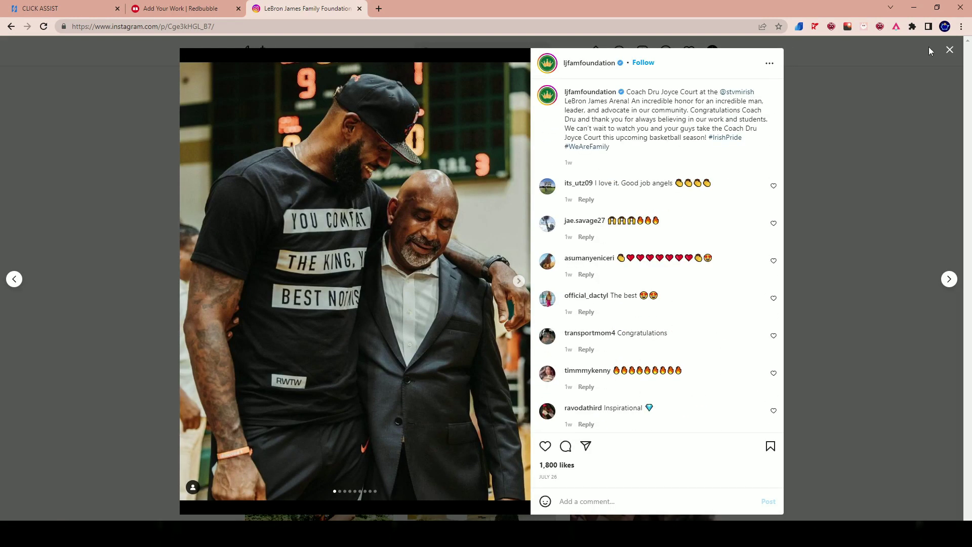
pyautogui.click(896, 28)
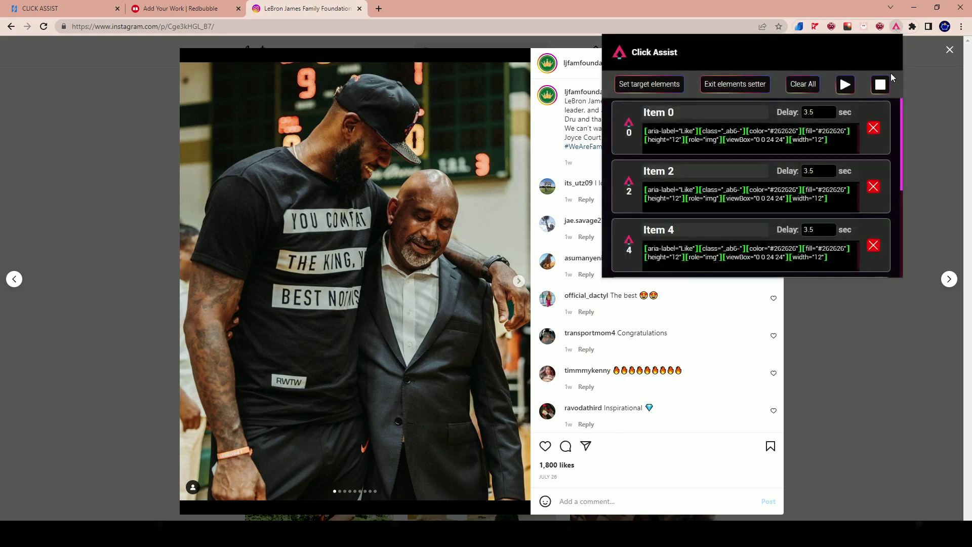
pyautogui.click(796, 91)
pyautogui.click(638, 86)
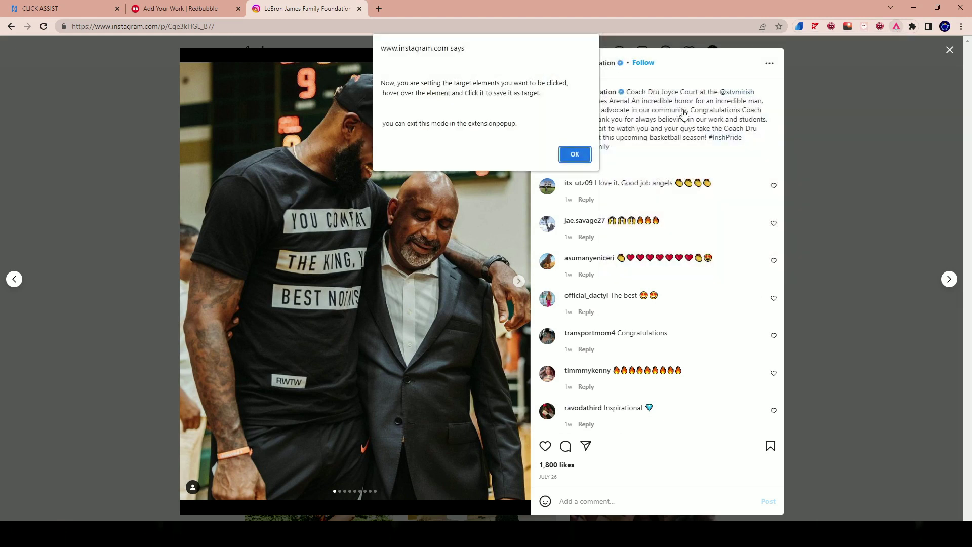
pyautogui.click(576, 158)
pyautogui.click(774, 186)
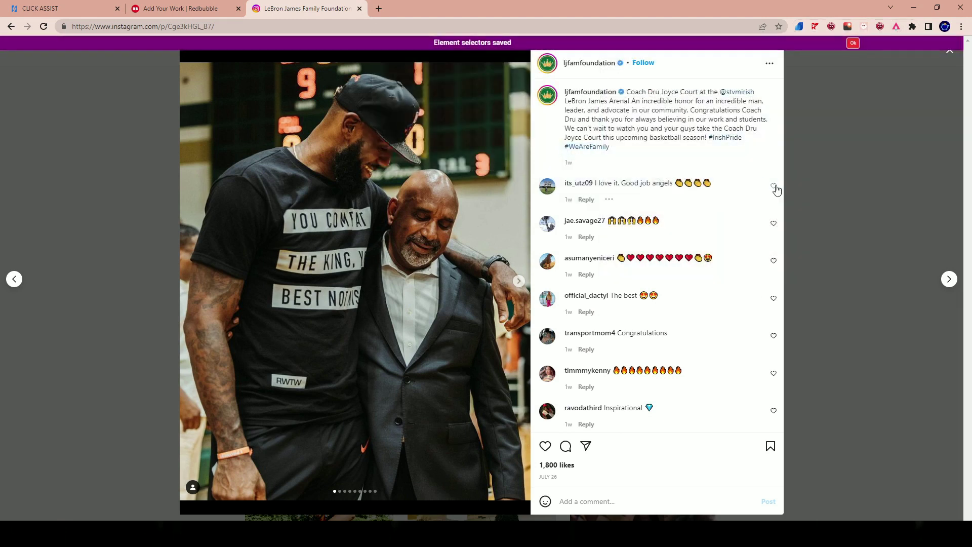
pyautogui.click(896, 27)
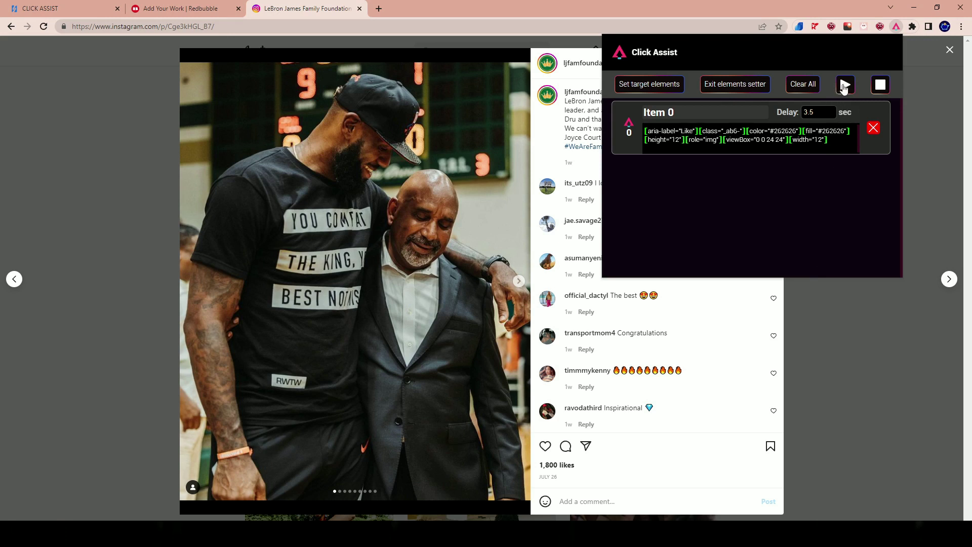
pyautogui.click(843, 90)
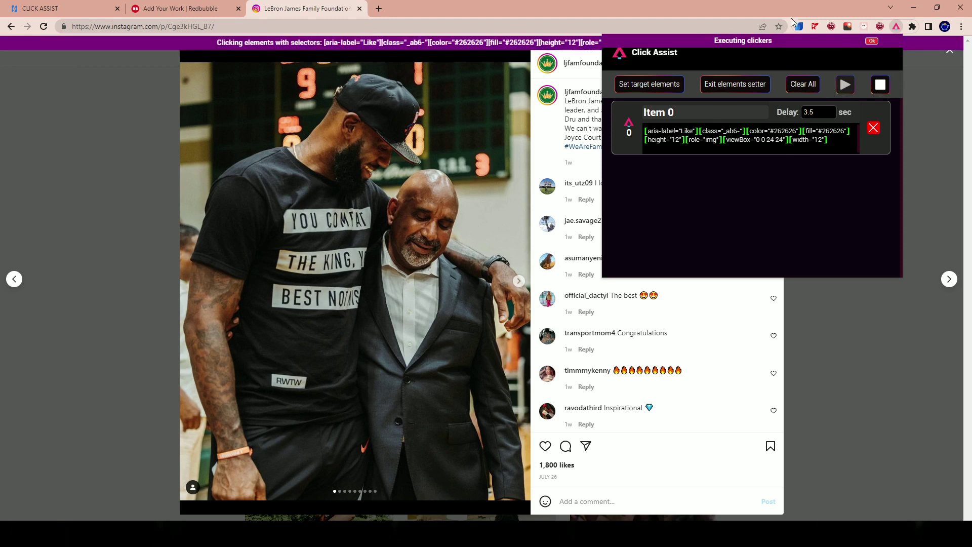
# Close the Click Assist popup so the clicker likes the foundation post's comments one by one
pyautogui.click(777, 8)
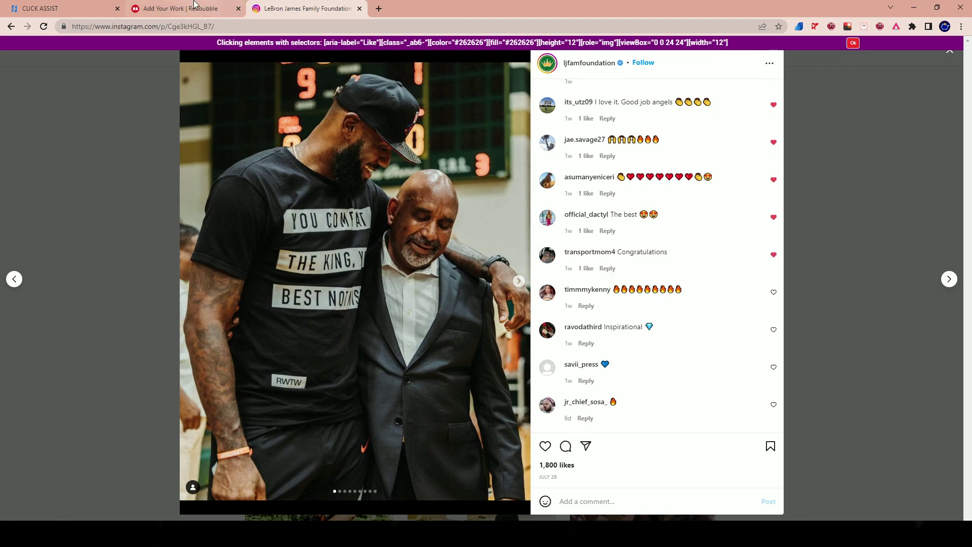
pyautogui.click(147, 11)
pyautogui.scroll(1, 642, 167)
pyautogui.scroll(-3, 471, 258)
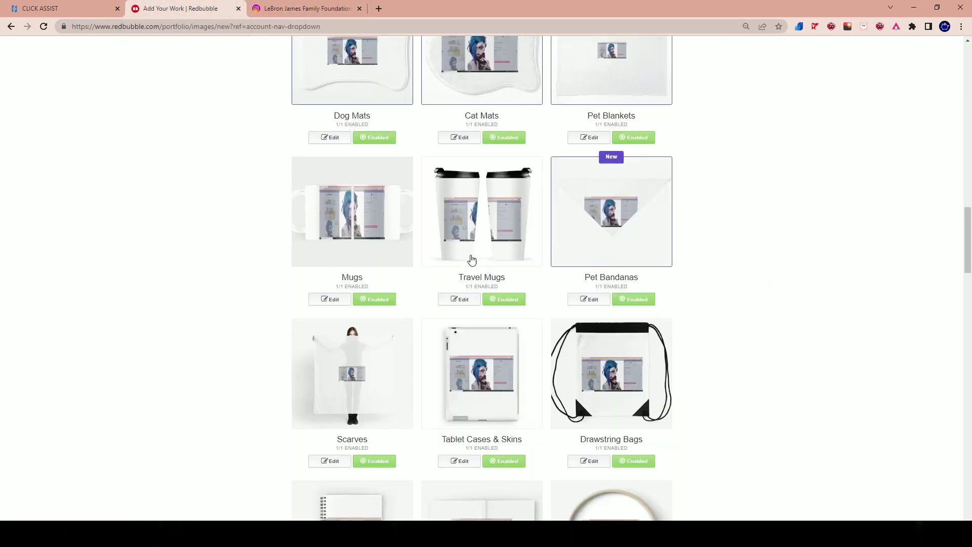
pyautogui.scroll(7, 442, 270)
pyautogui.scroll(15, 428, 284)
pyautogui.scroll(-14, 420, 284)
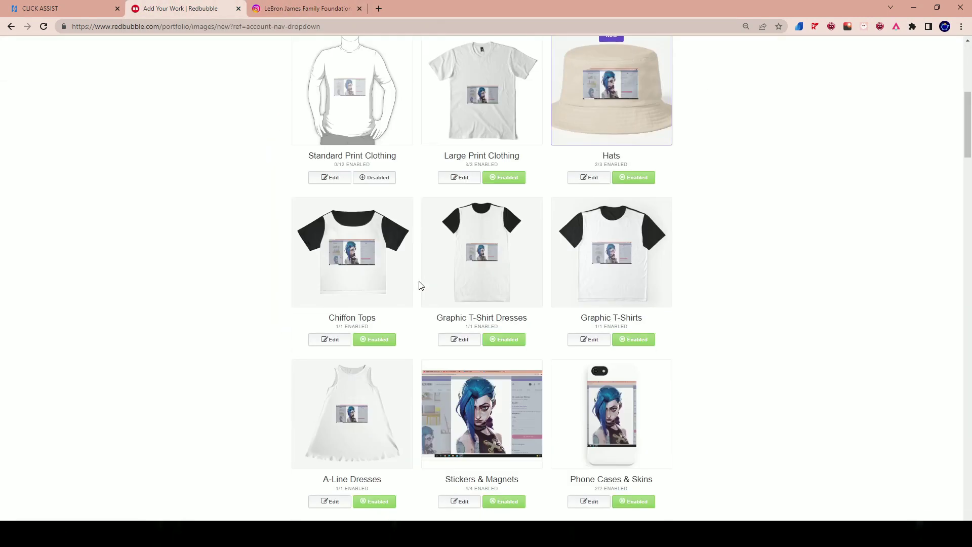
pyautogui.scroll(-8, 417, 286)
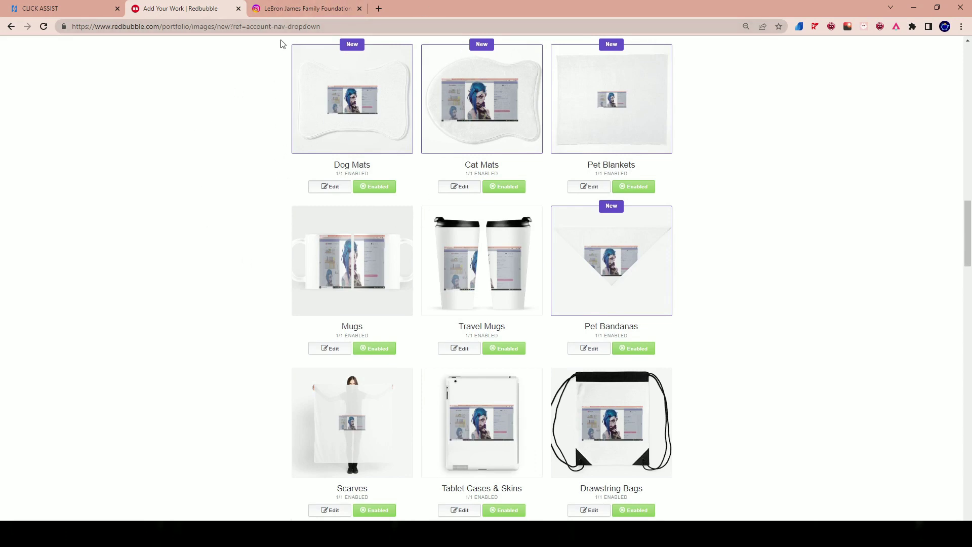
pyautogui.click(286, 10)
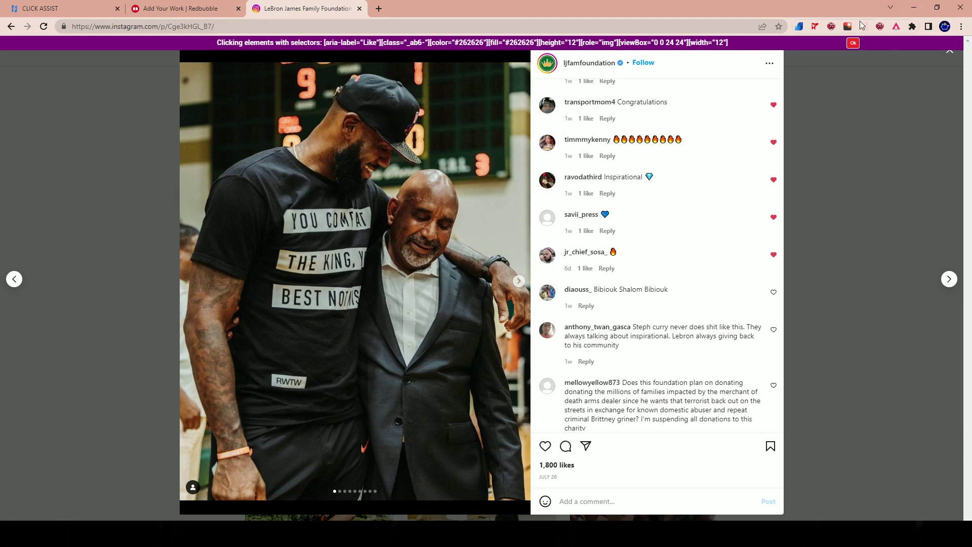
# Dismiss the auto-clicker status notice and check the Click Assist panel while liking continues
pyautogui.click(853, 43)
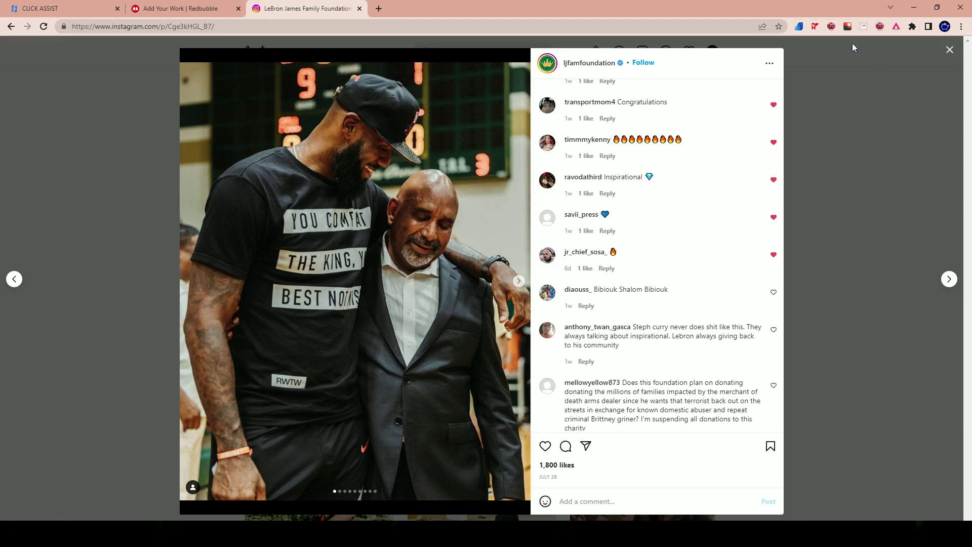
pyautogui.click(896, 26)
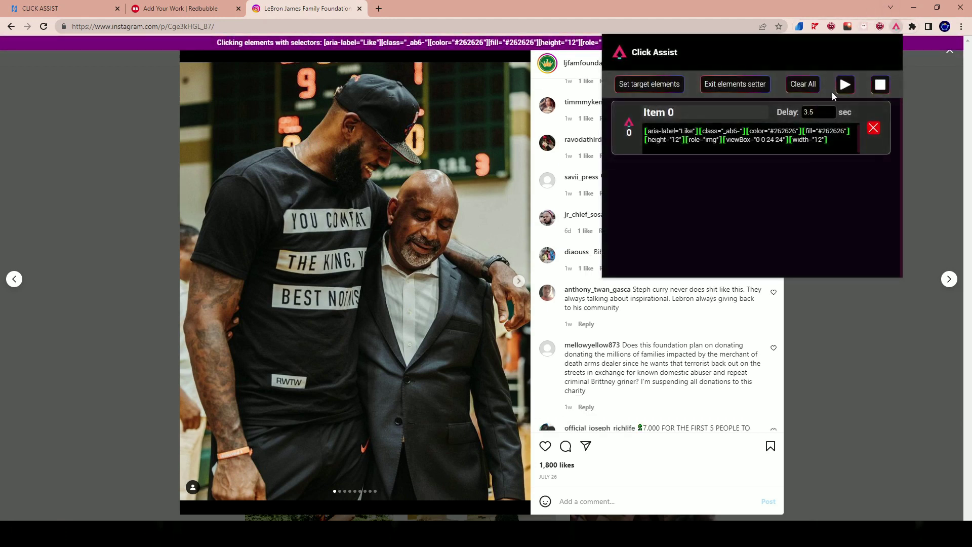
pyautogui.click(760, 12)
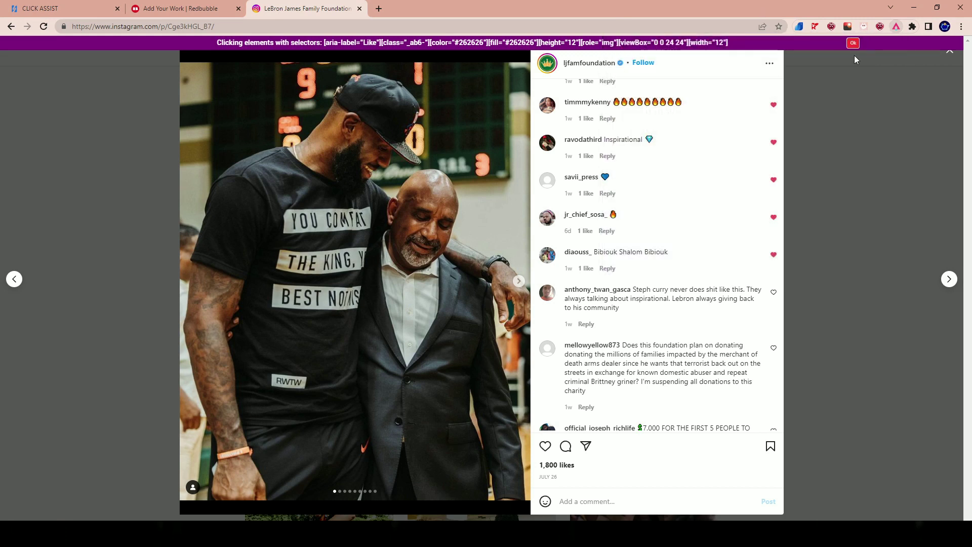
# Close the foundation's post and stop the Click Assist auto-clicker
pyautogui.click(852, 44)
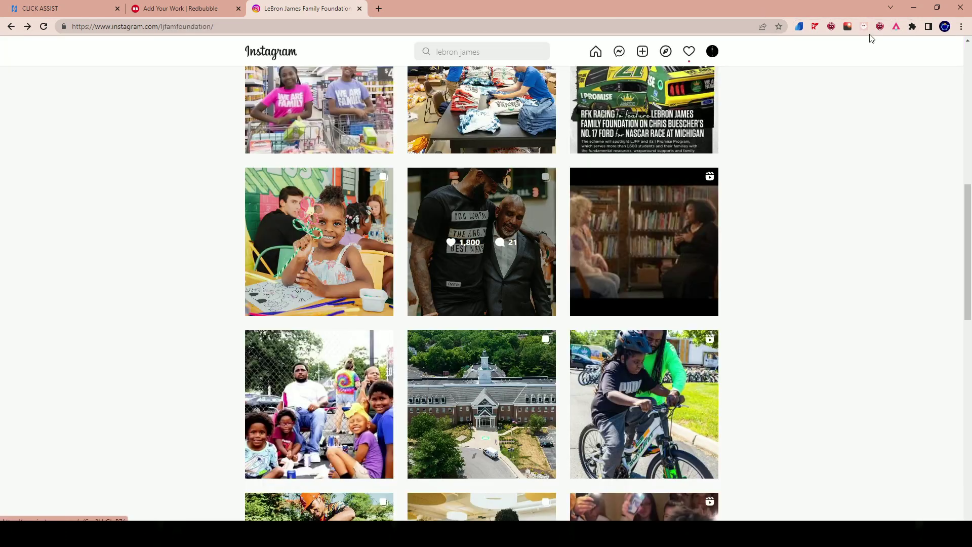
pyautogui.click(893, 29)
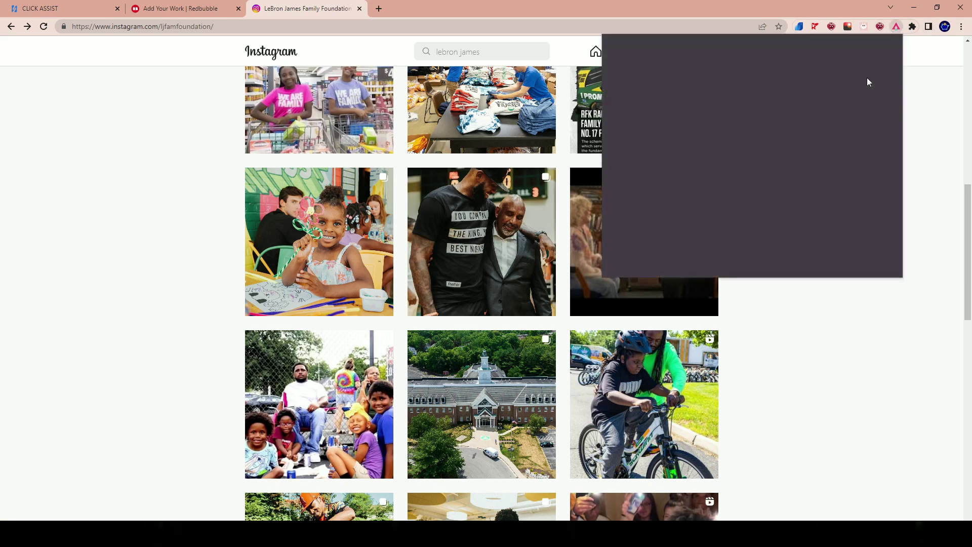
pyautogui.click(874, 86)
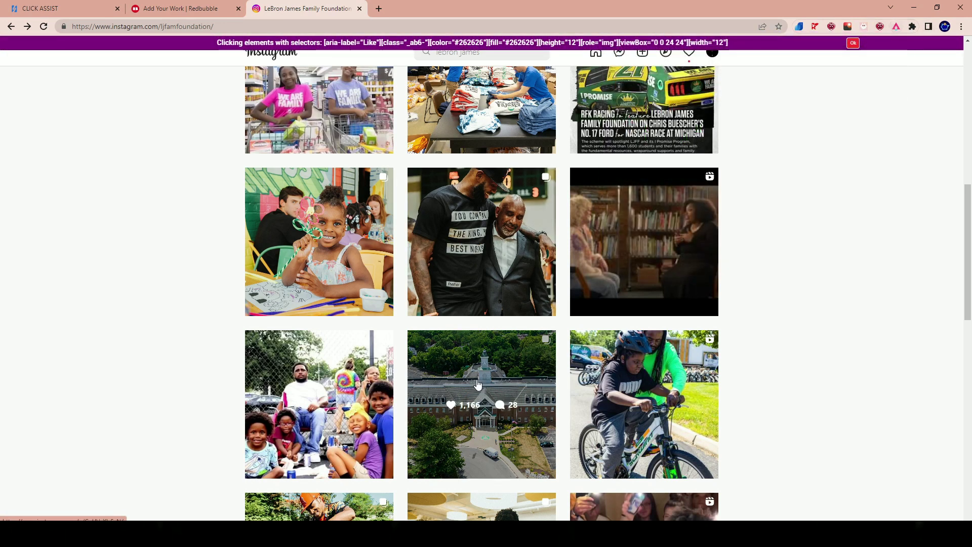
pyautogui.scroll(15, 640, 344)
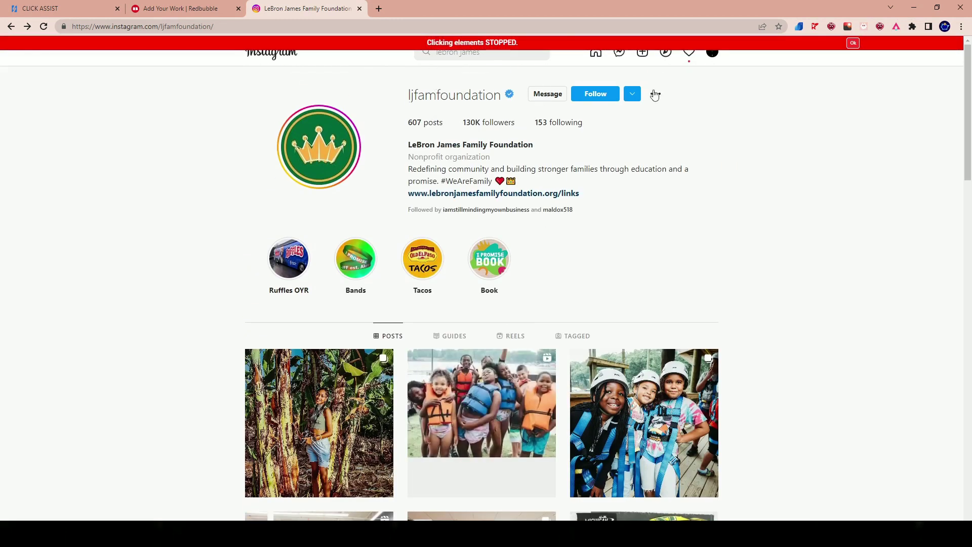
# Dismiss the clicking-stopped notice and scroll through the ljfamfoundation profile
pyautogui.click(853, 43)
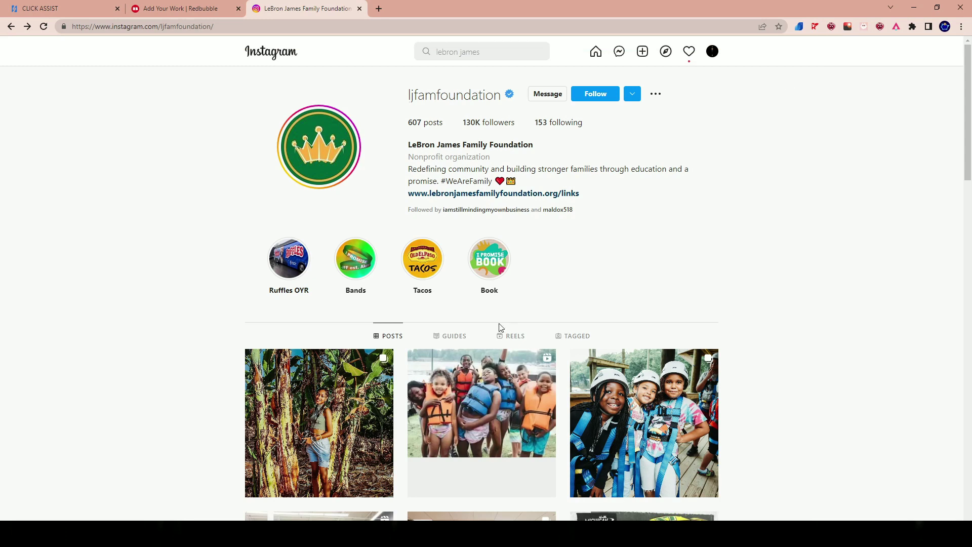
pyautogui.scroll(-14, 572, 436)
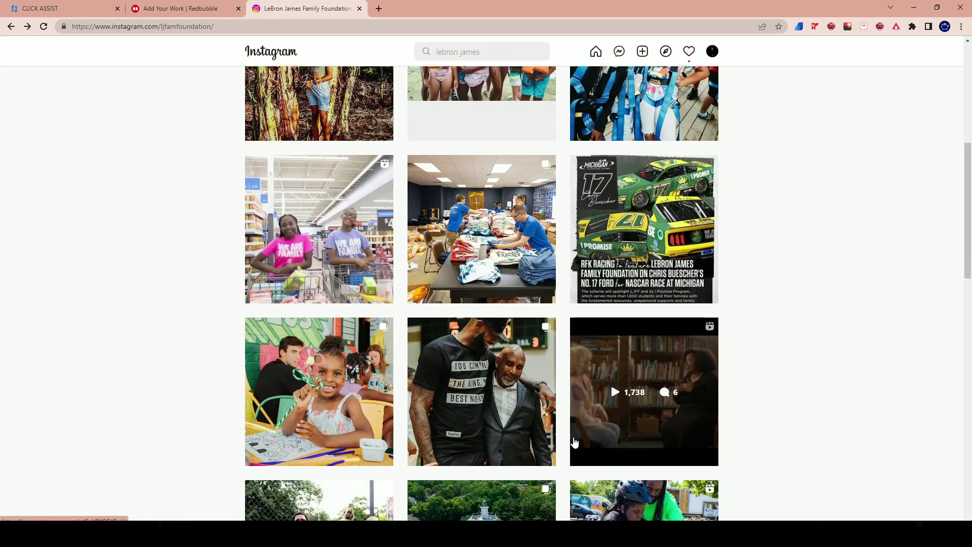
pyautogui.scroll(15, 184, 347)
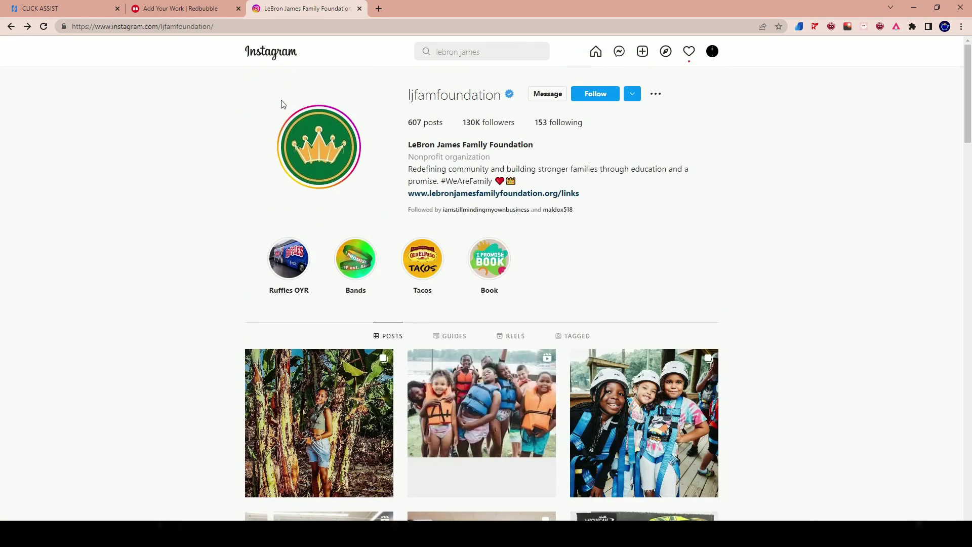
pyautogui.scroll(-13, 571, 274)
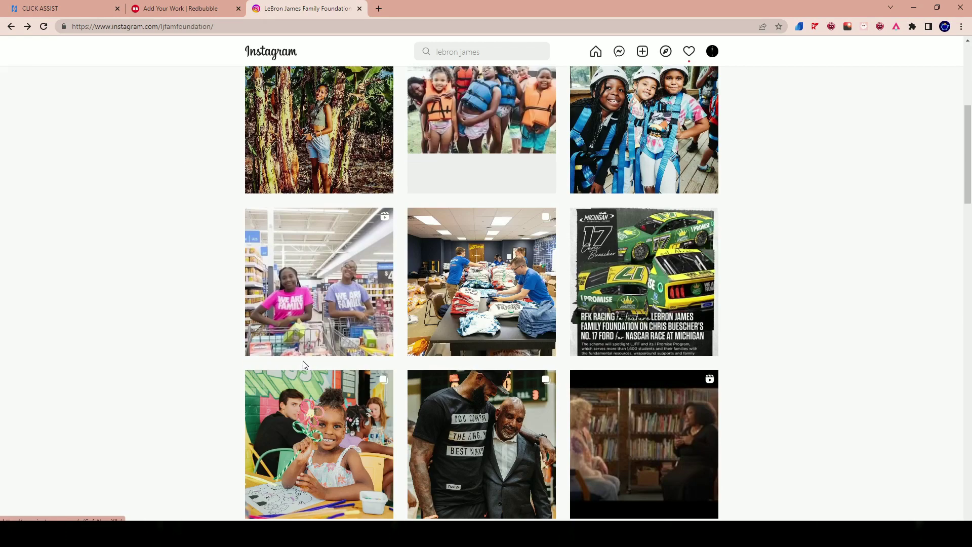
pyautogui.scroll(5, 461, 450)
pyautogui.scroll(10, 462, 450)
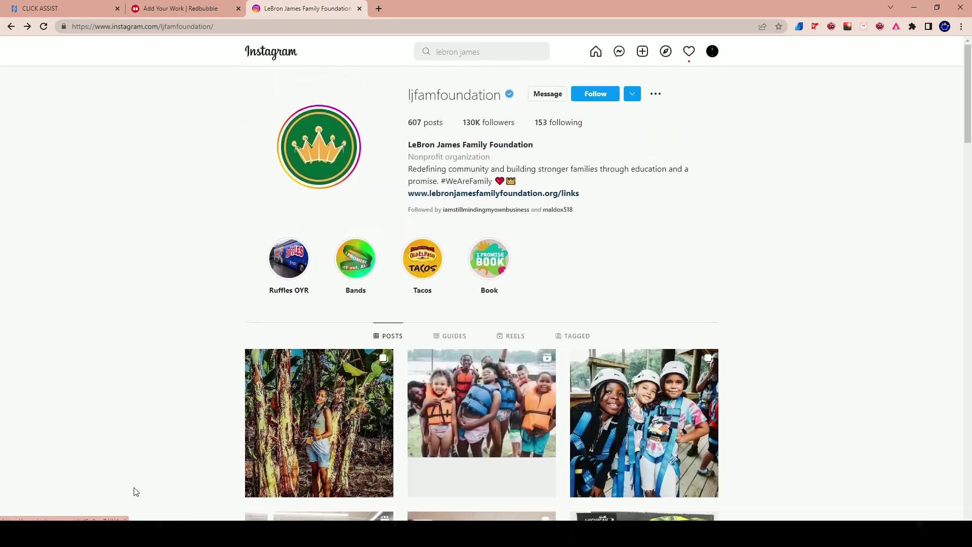
# Return to the Instagram home feed and bring the OBS recording window to the front
pyautogui.click(280, 56)
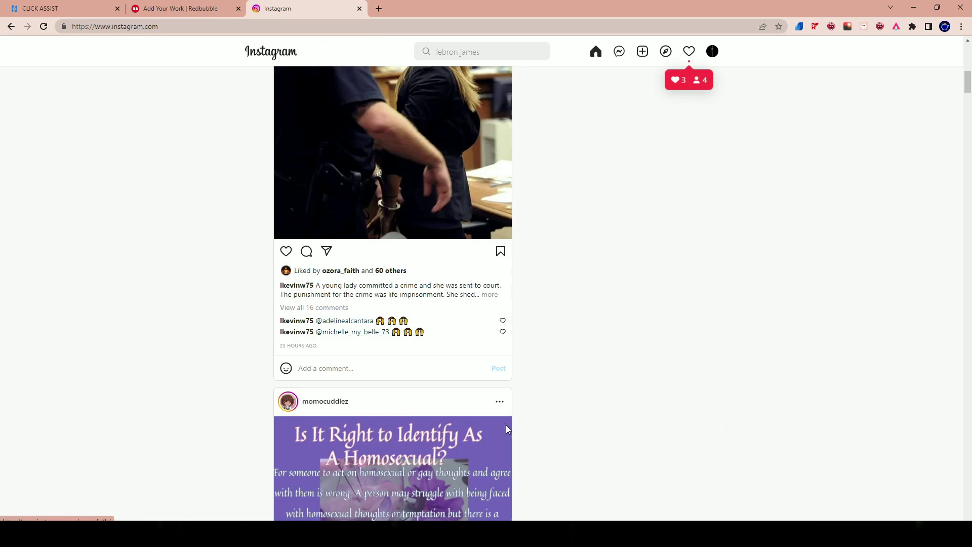
pyautogui.scroll(15, 453, 459)
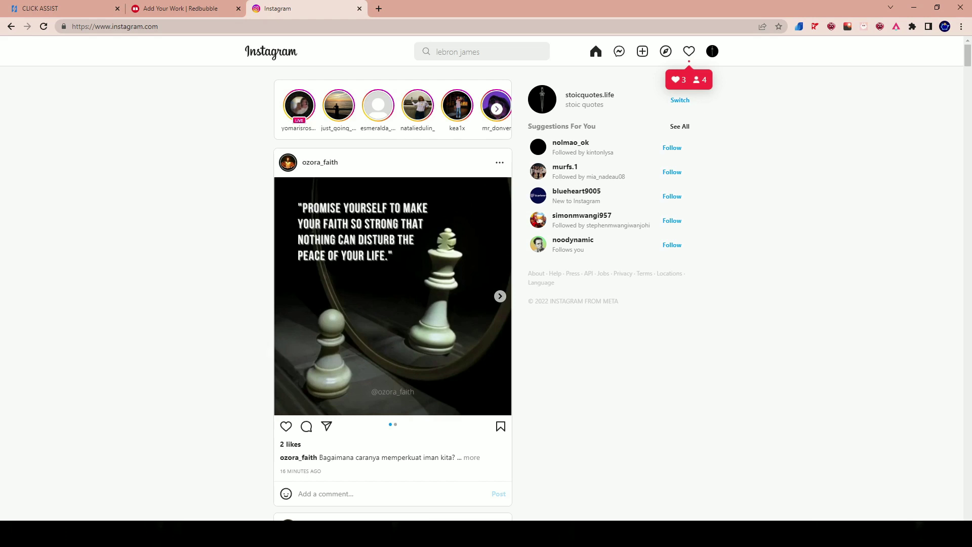
pyautogui.moveTo(360, 534)
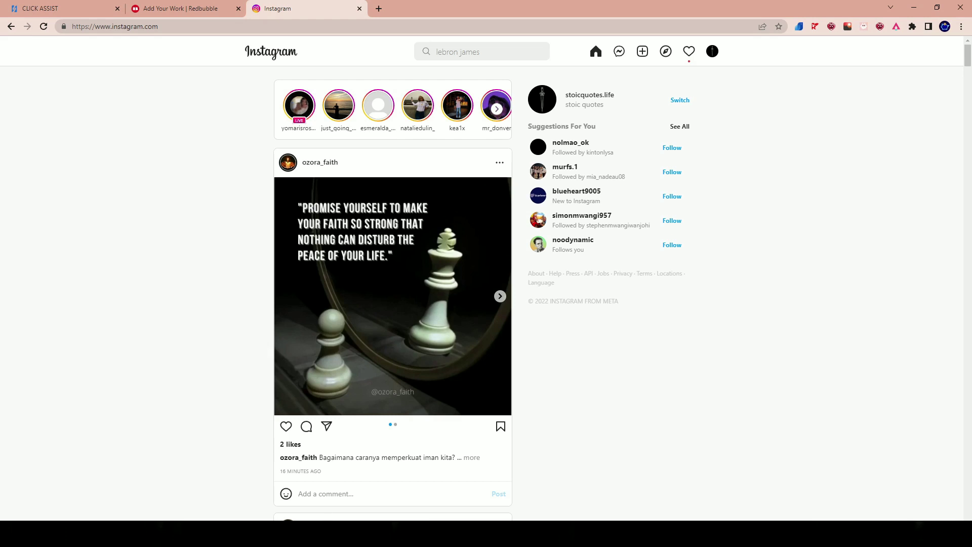
pyautogui.click(386, 506)
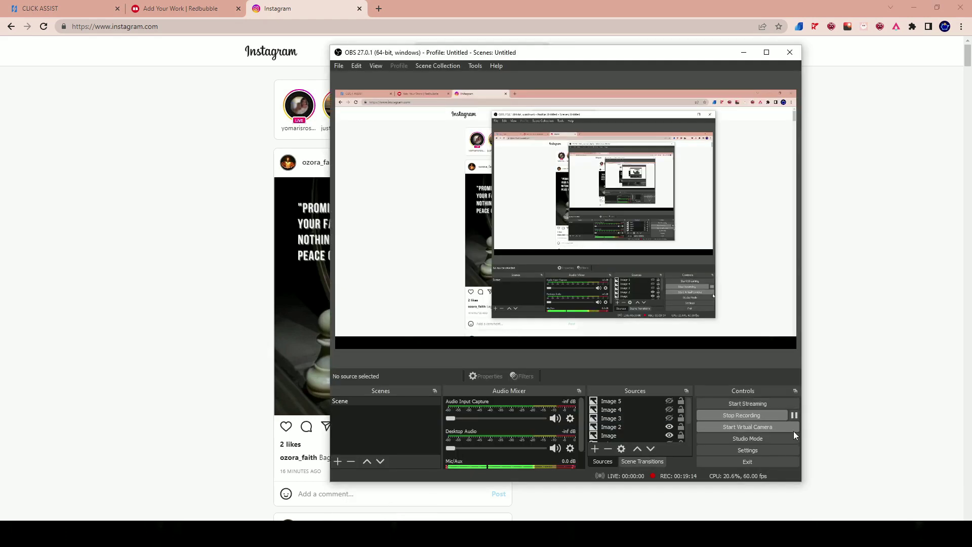